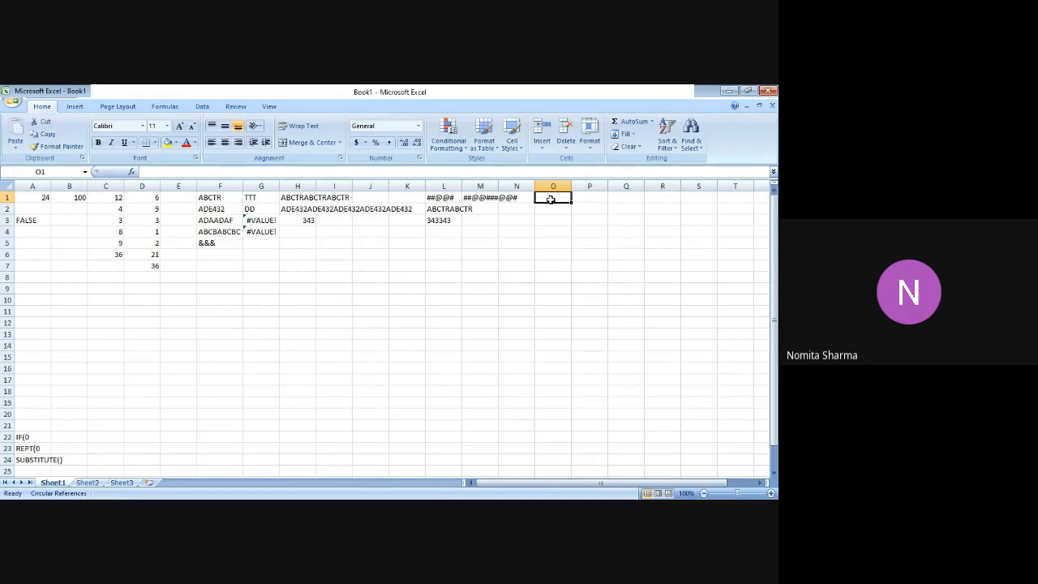
Enter =SUBSTITUTE(F1,"A","G",1) in cell O1 to replace the first A of F1's text with G.
text(=SUBS)
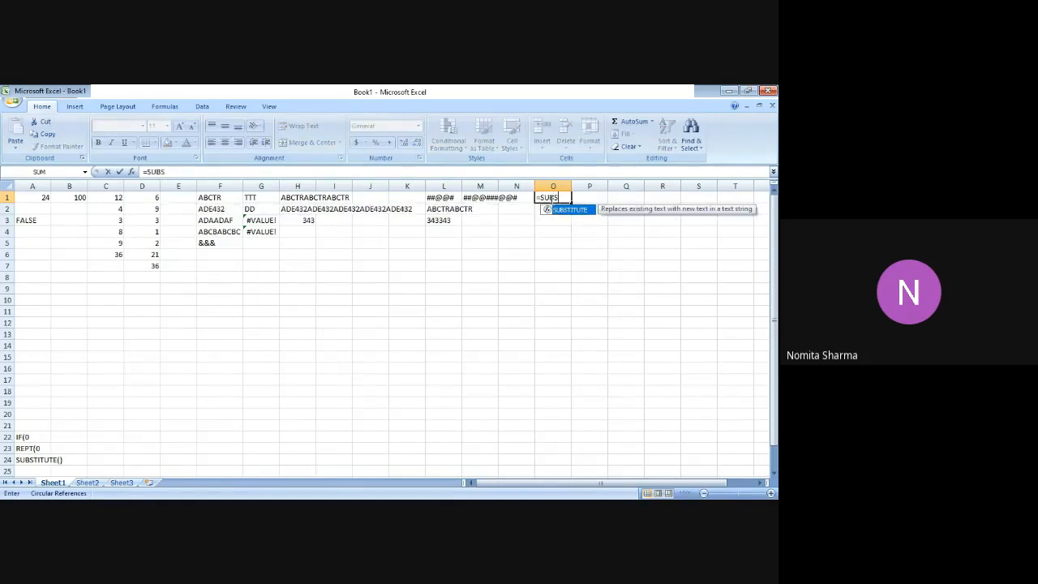
key(BackSpace)
key(Tab)
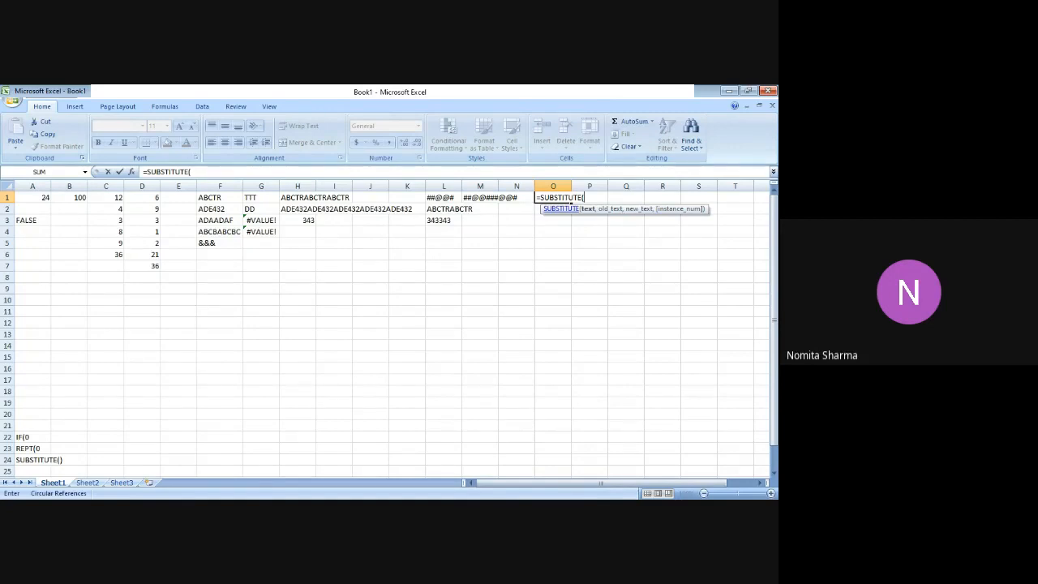
text(F1,)
text("A",)
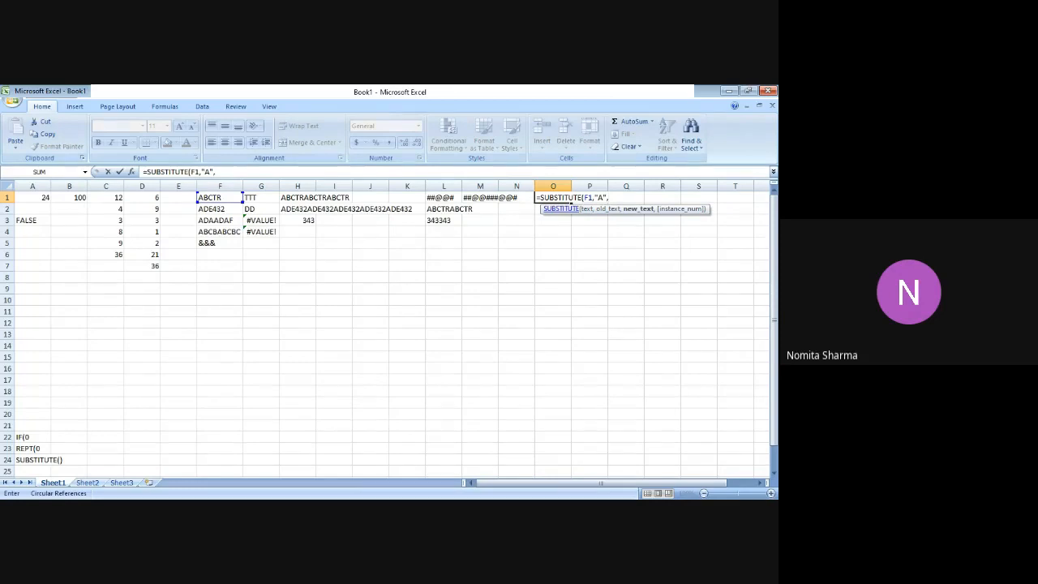
text(G)
key(BackSpace)
text("G",)
text(1)
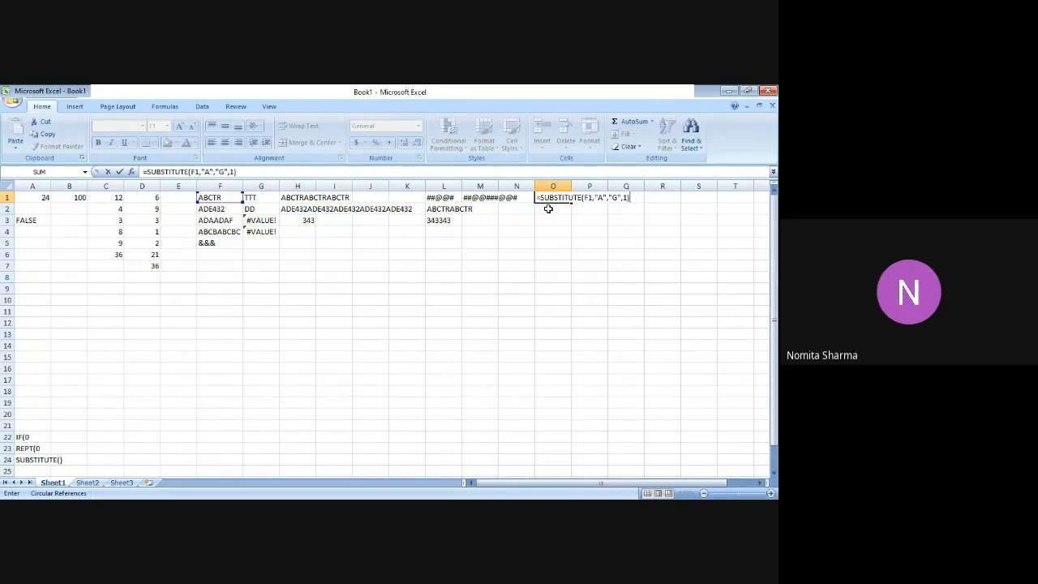
key(Return)
key(Up)
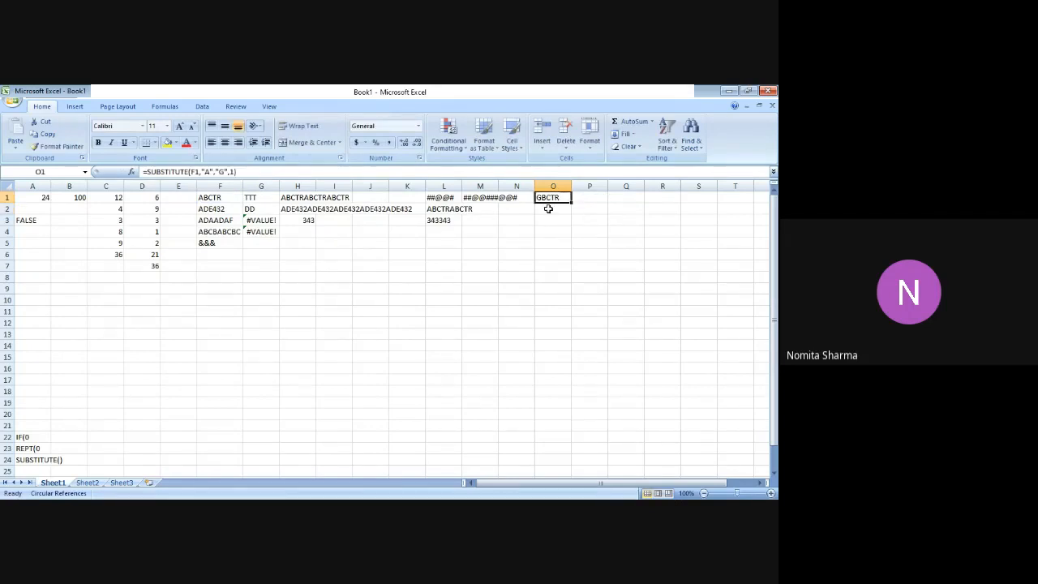
Edit the text in cell F2 to ADAAAAAAA432, replacing its E with a run of seven A's.
click(209, 210)
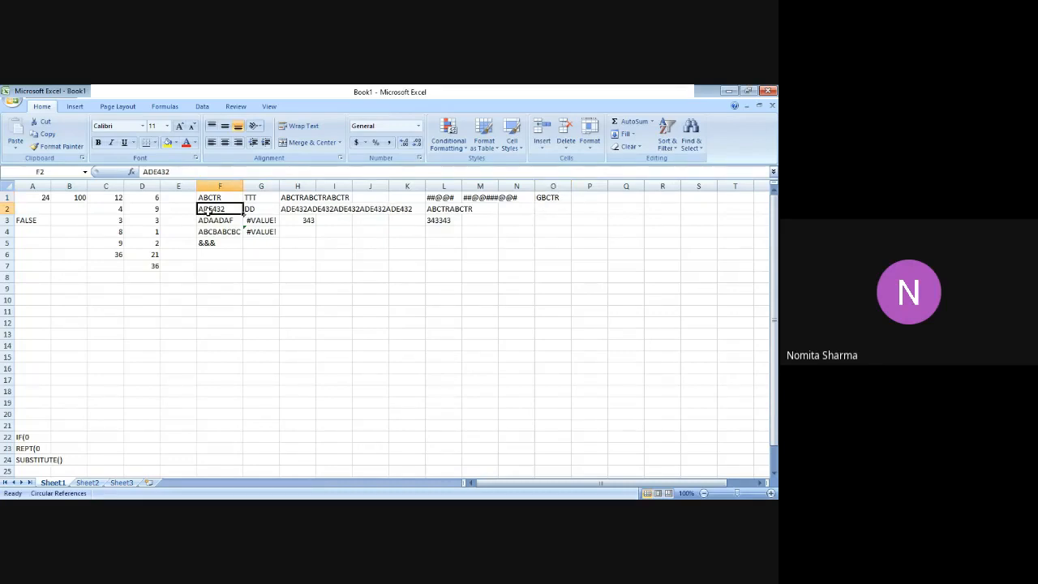
click(241, 171)
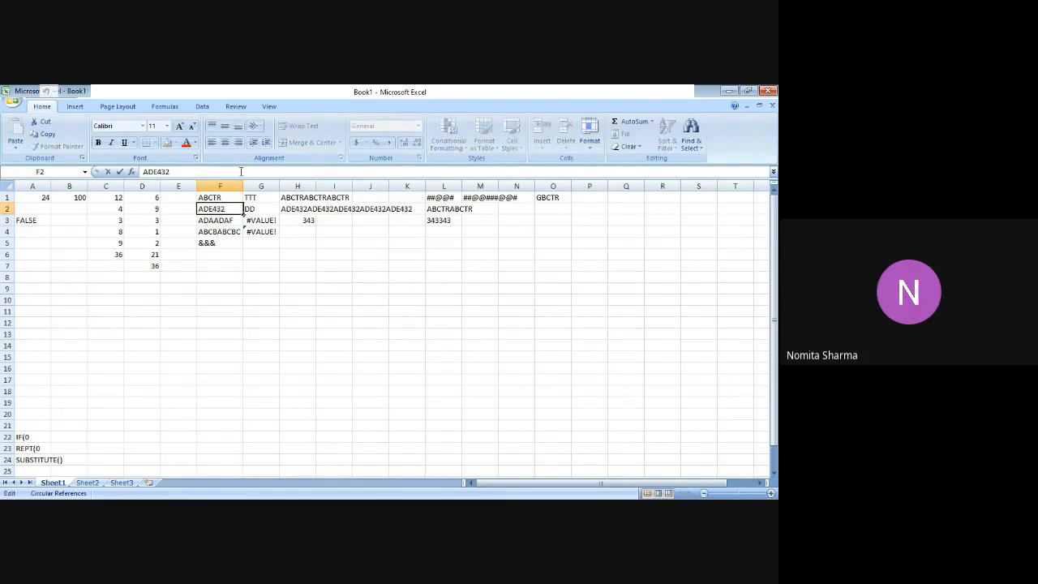
text(AAA)
key(Delete)
text(AAAA)
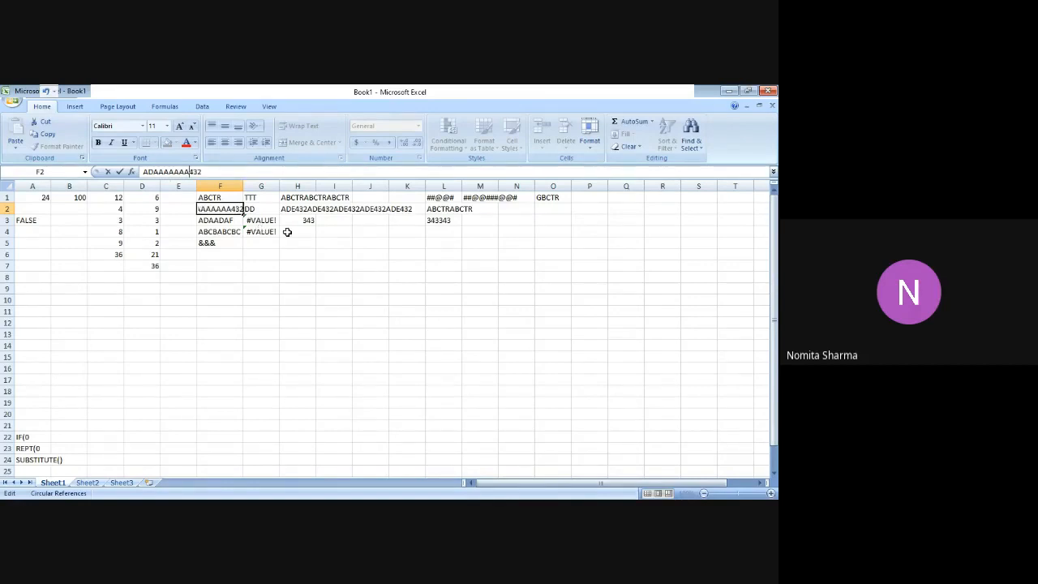
Enter =SUBSTITUTE(F2,"A","H",2) in cell O2 to replace the second A of F2's text with H.
click(550, 210)
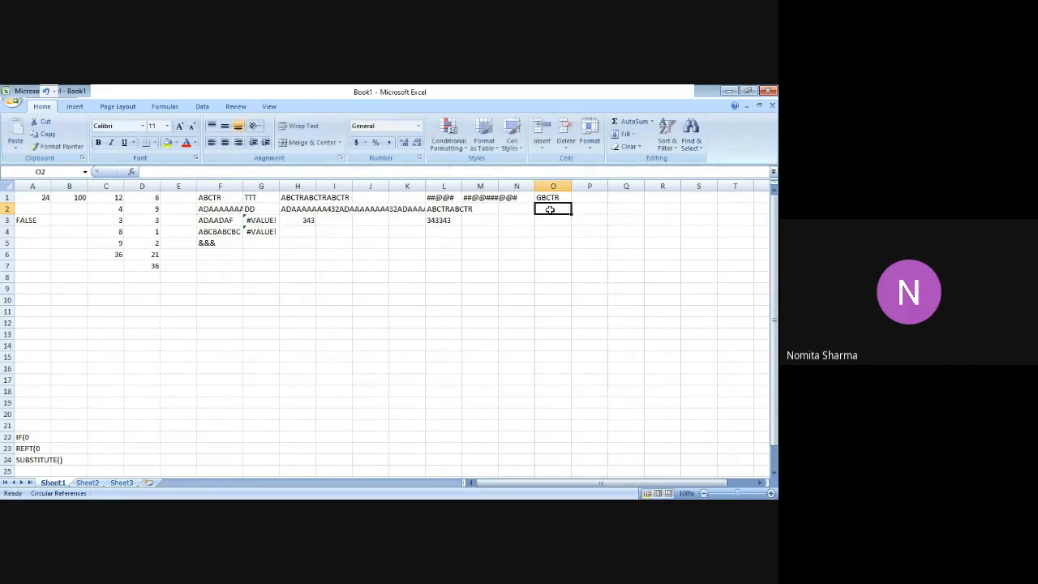
text(=SUB)
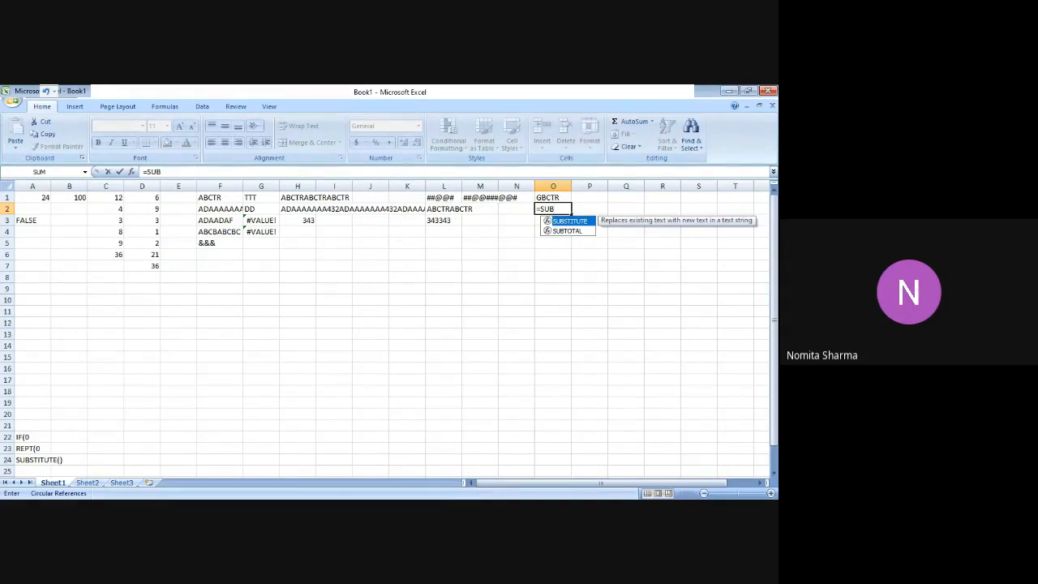
key(Tab)
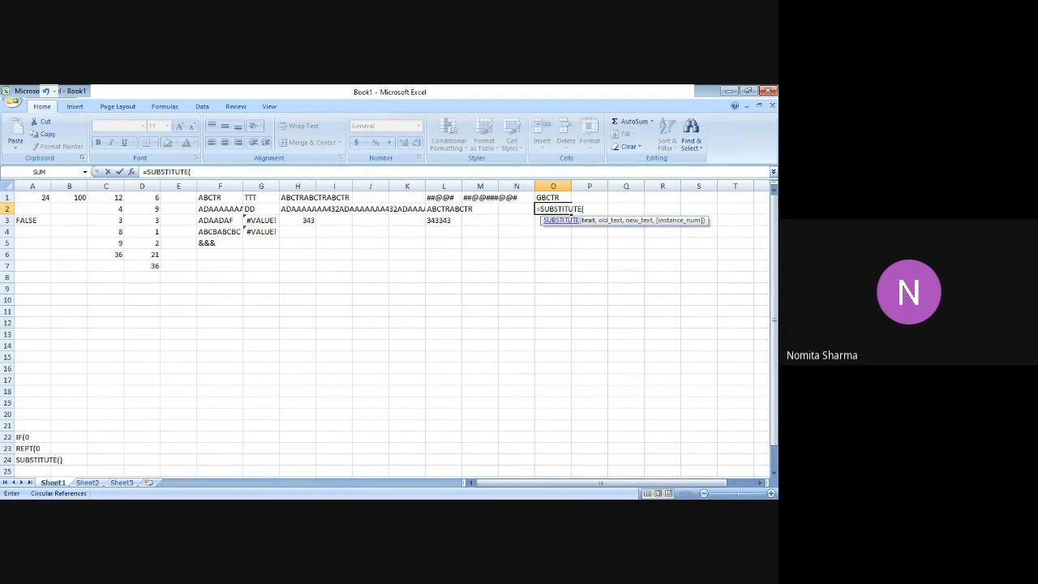
text(F2,)
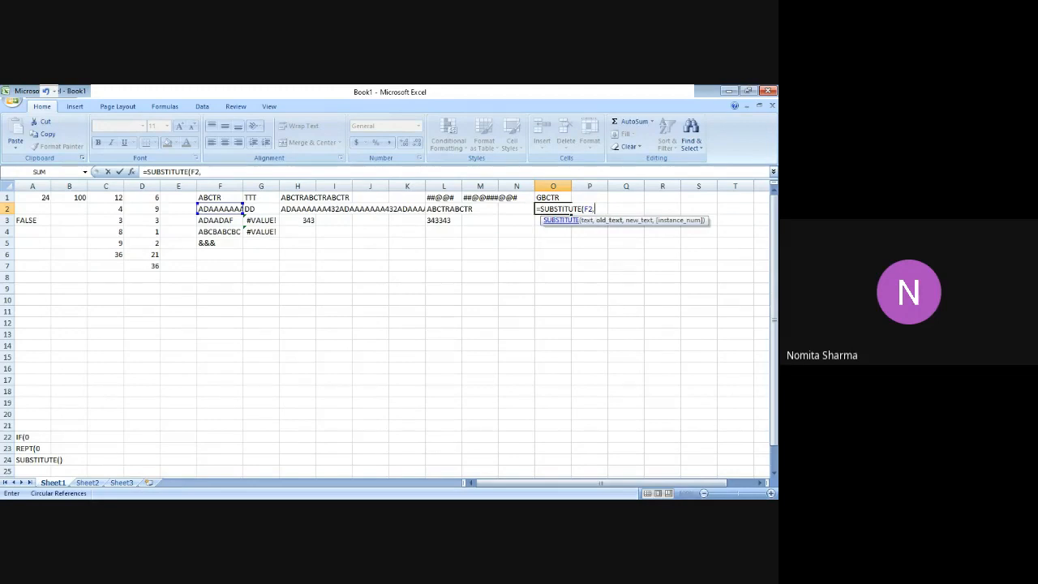
text("A",)
text("H")
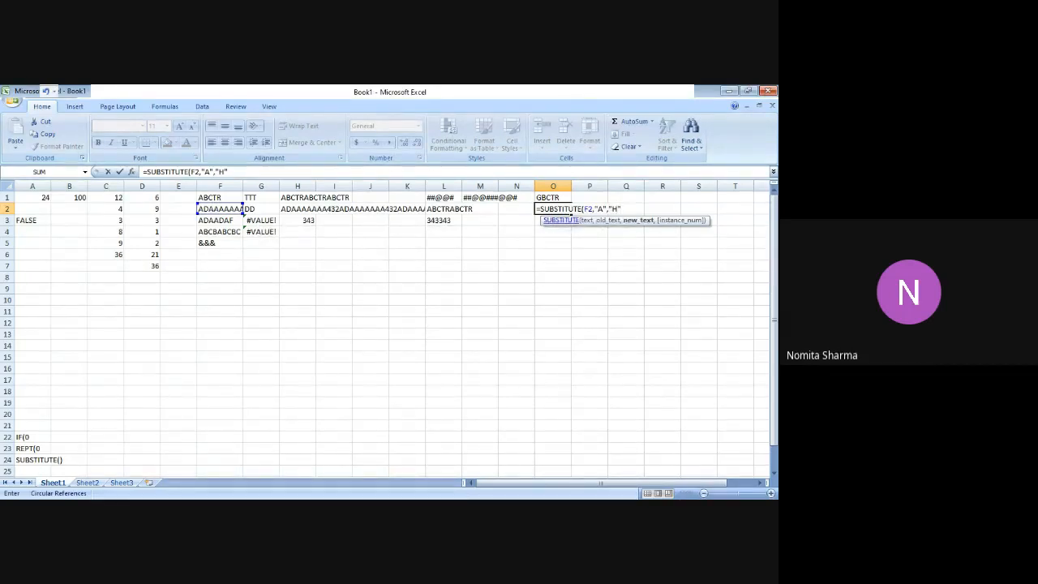
text(,2)
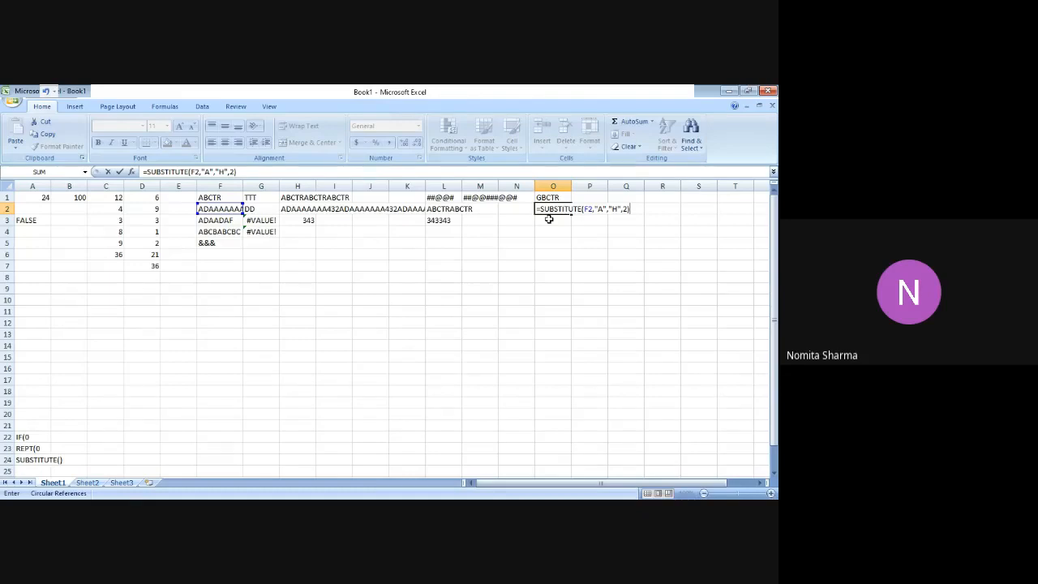
key(Return)
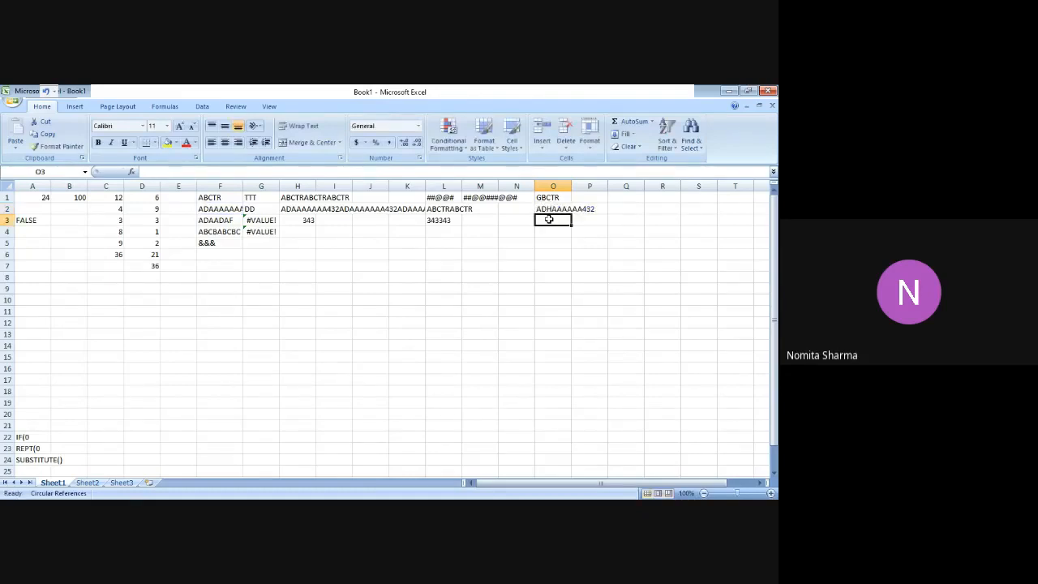
key(Up)
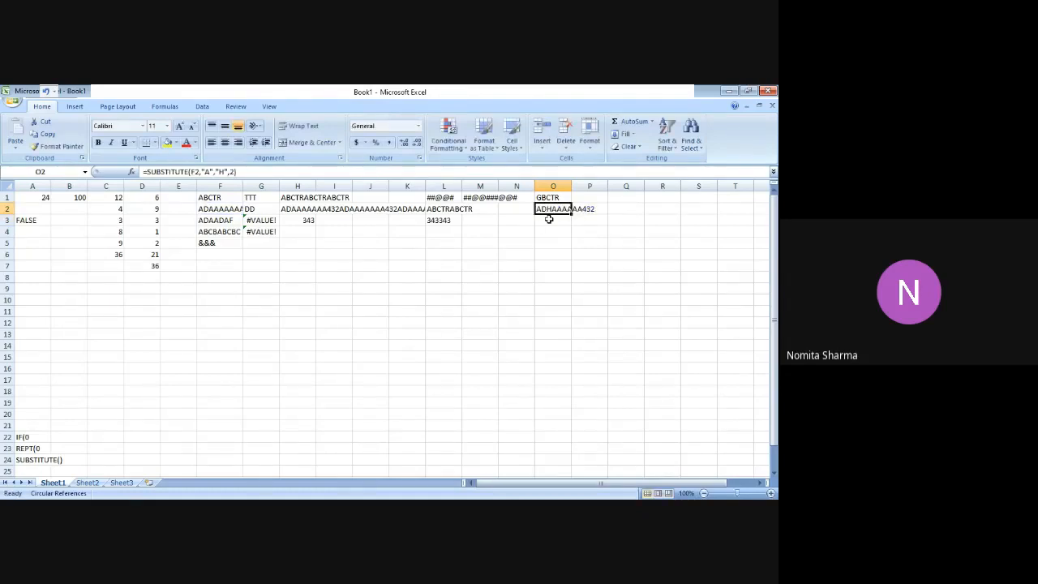
Set the instance number in cell O2's SUBSTITUTE formula to 4 so the fourth A is replaced.
key(Down)
key(Down)
key(Up)
key(Up)
click(230, 173)
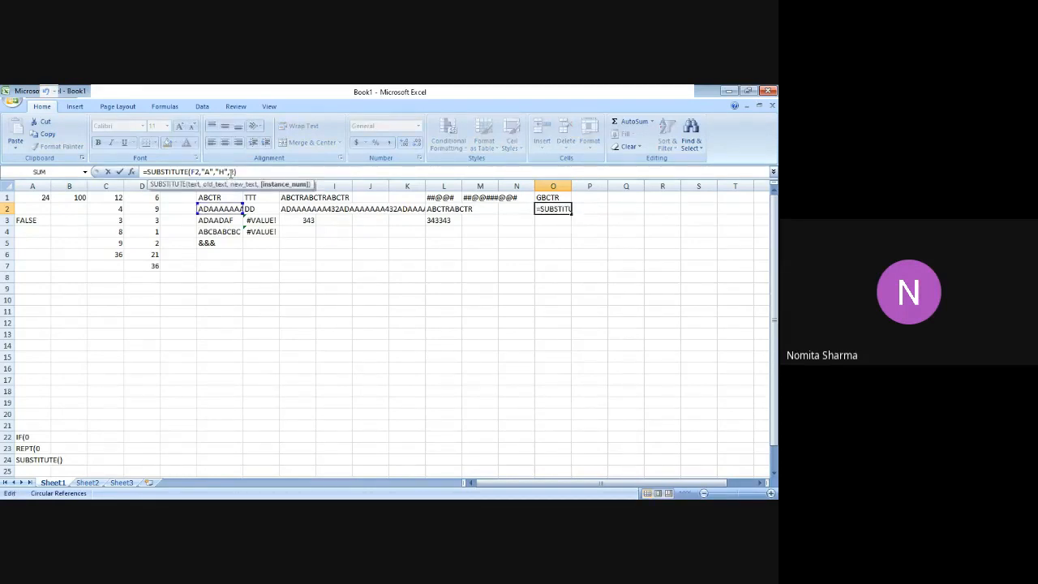
key(BackSpace)
text(4)
key(Return)
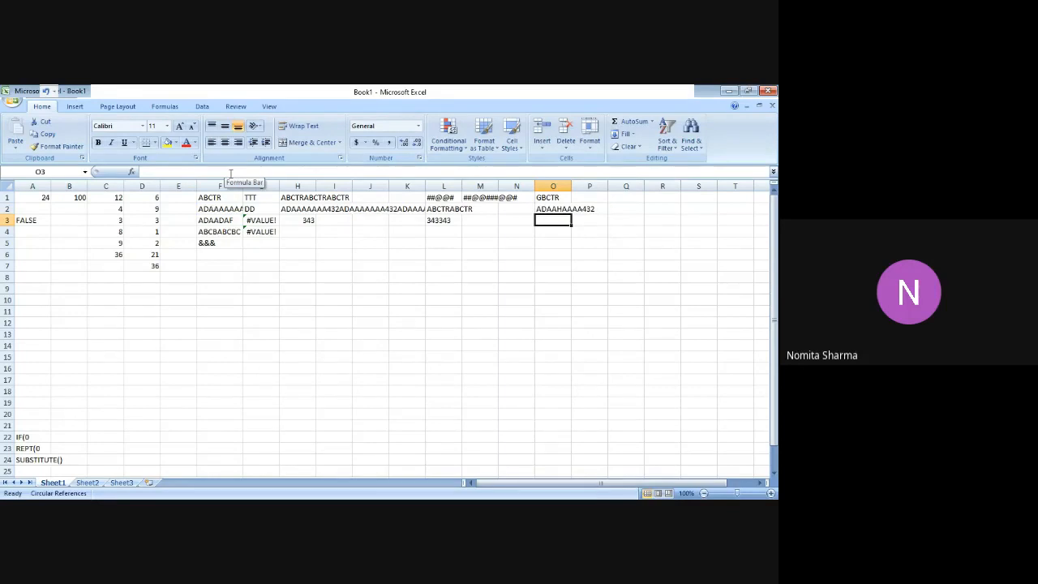
key(Up)
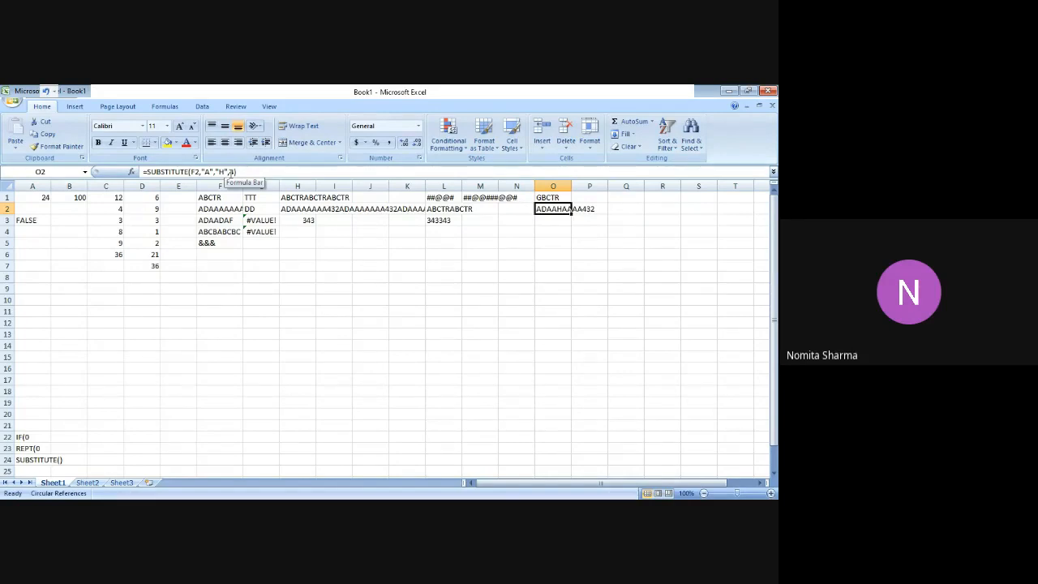
key(Return)
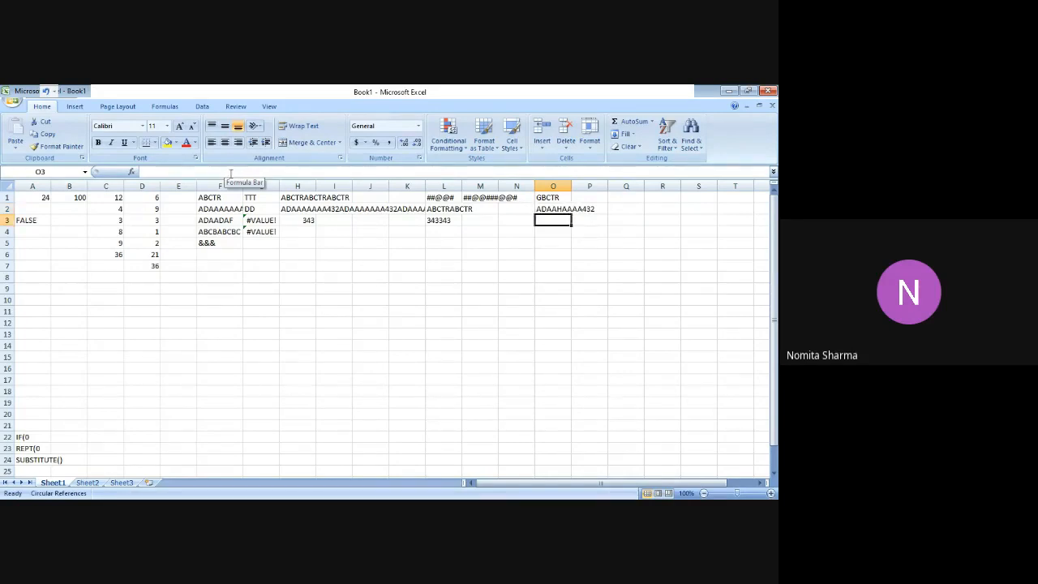
key(Left)
key(Left)
key(Left)
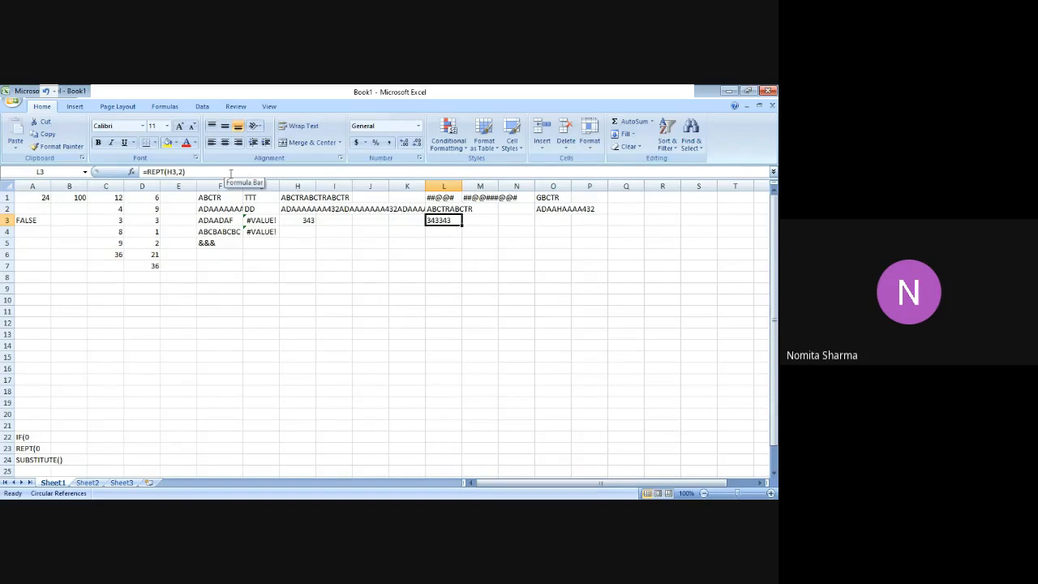
key(Left)
key(Left)
key(Left)
key(Left)
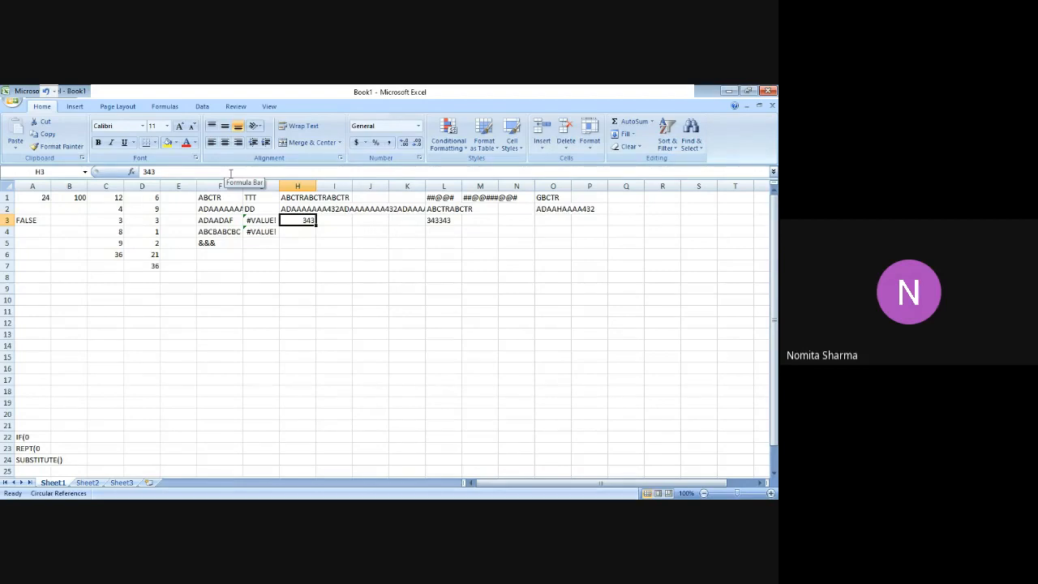
key(Right)
key(Right)
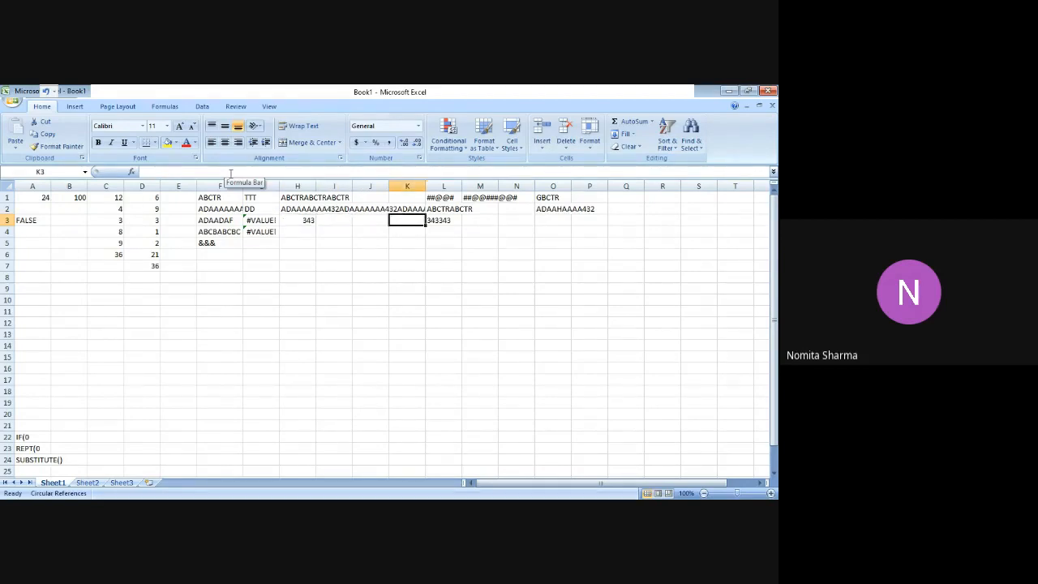
key(Left)
key(Left)
key(Left)
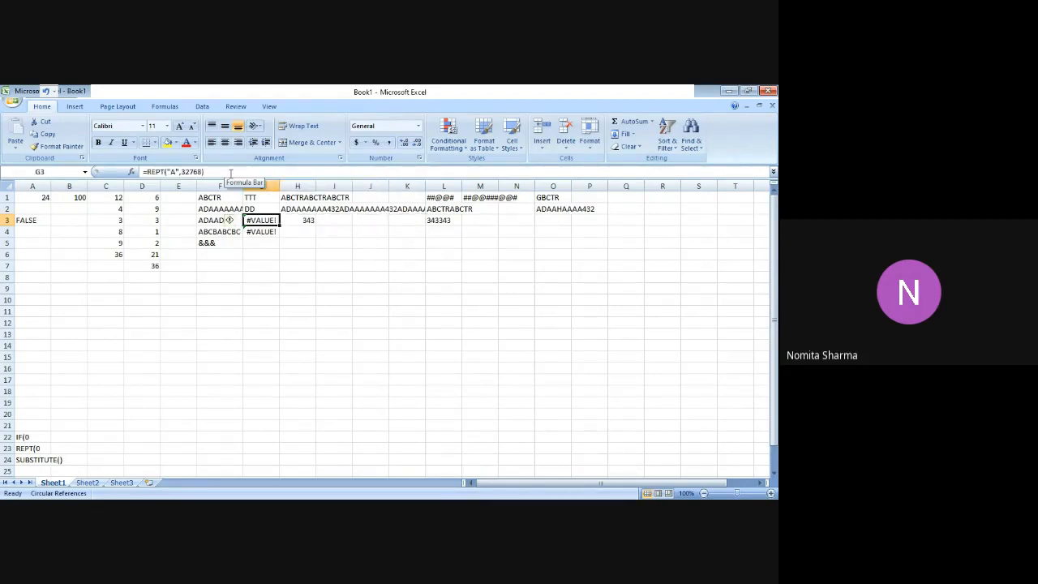
key(Right)
key(Right)
key(Right)
key(Right)
key(Right)
key(Right)
key(Right)
key(Right)
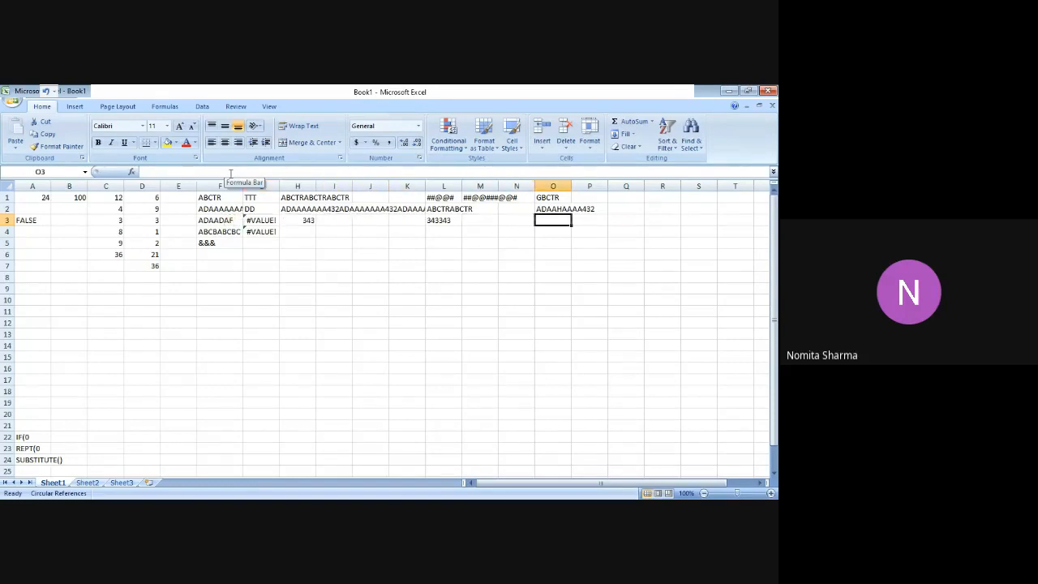
text(=S)
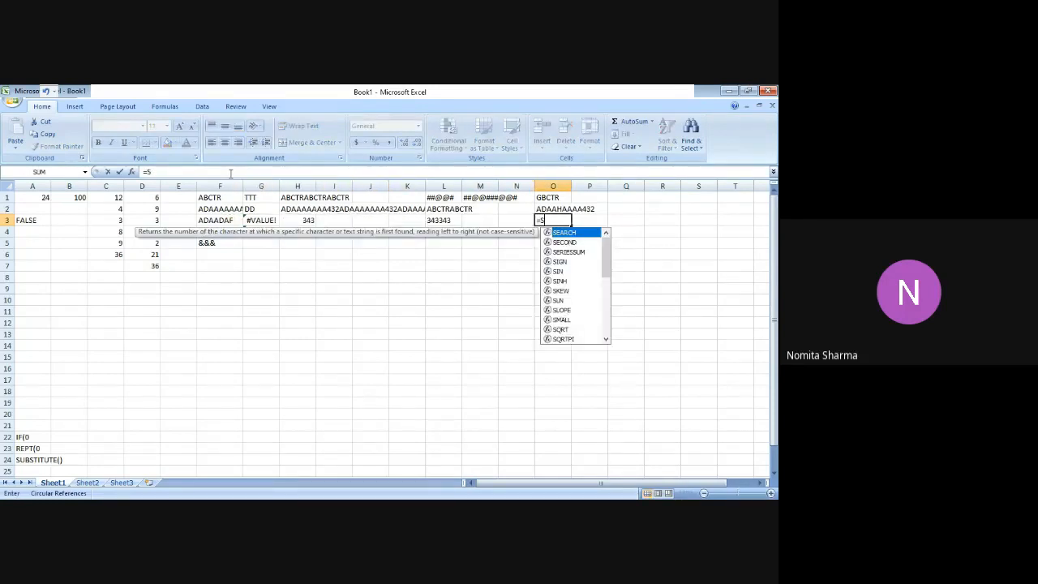
text(UBS)
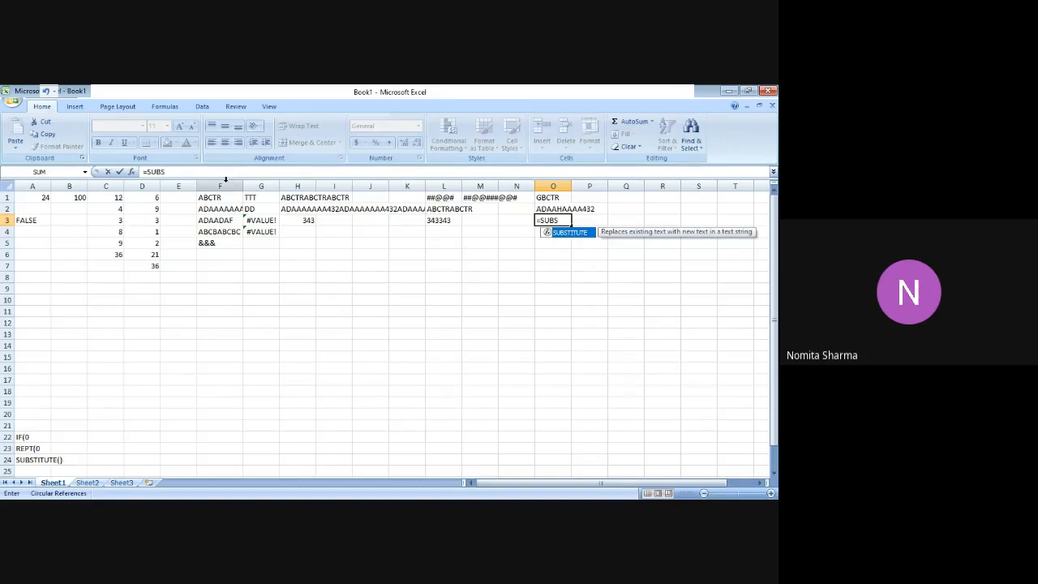
key(Tab)
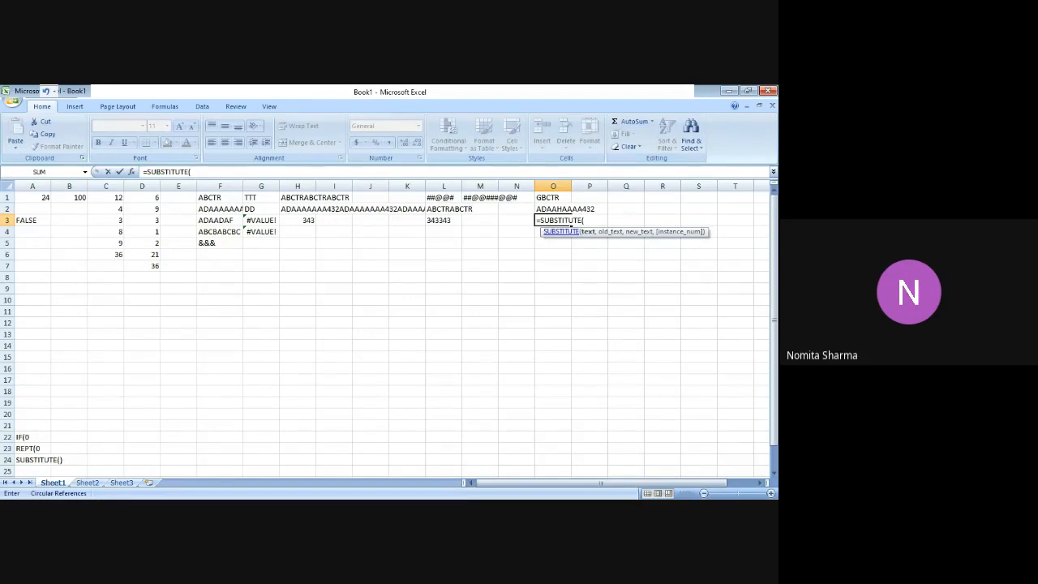
text(F1)
text(,"Y)
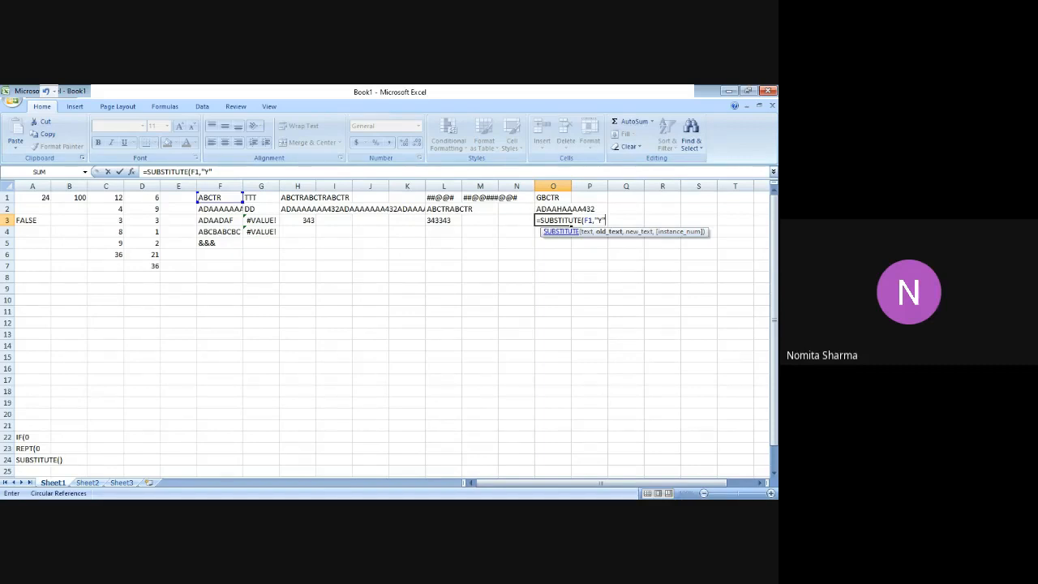
key(BackSpace)
key(BackSpace)
key(BackSpace)
key(BackSpace)
key(BackSpace)
key(BackSpace)
key(BackSpace)
key(BackSpace)
key(BackSpace)
key(BackSpace)
key(BackSpace)
key(BackSpace)
key(BackSpace)
key(BackSpace)
key(BackSpace)
key(BackSpace)
key(BackSpace)
key(BackSpace)
key(Escape)
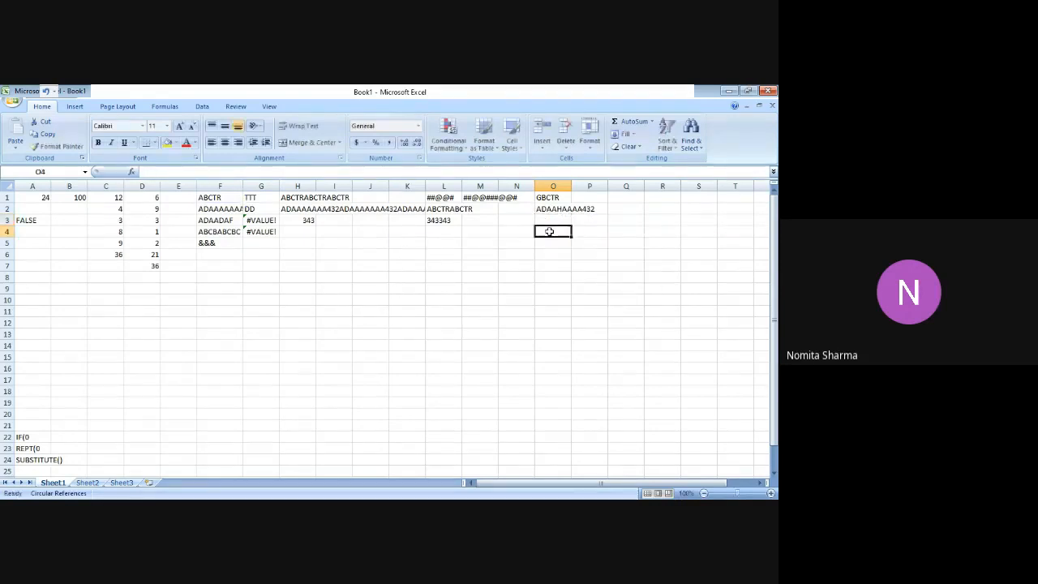
Enter =SUBSTITUTE(F1,"ABCTR","T") in cell O3 to replace F1's whole text with T.
key(Up)
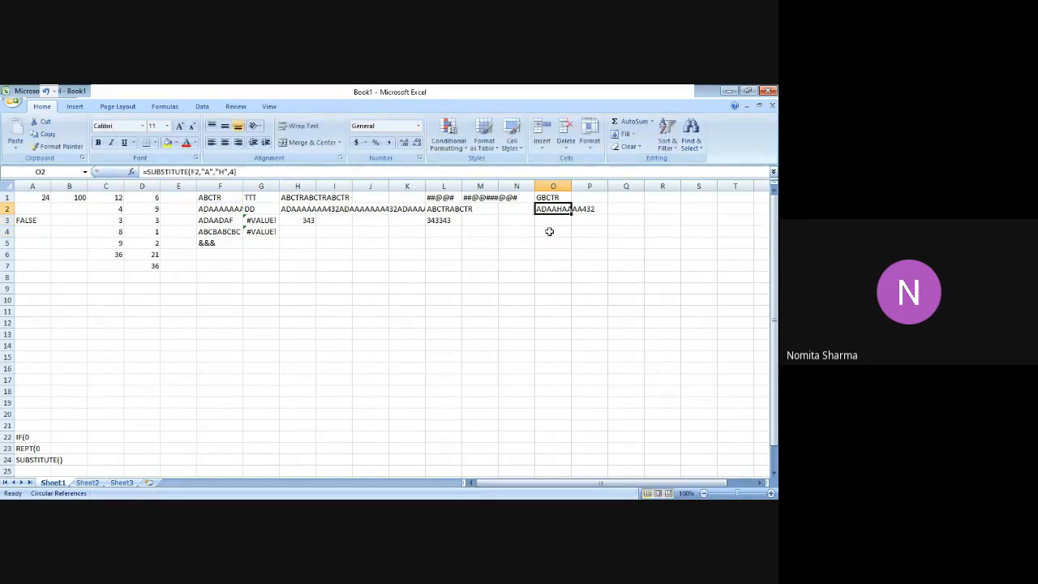
key(Down)
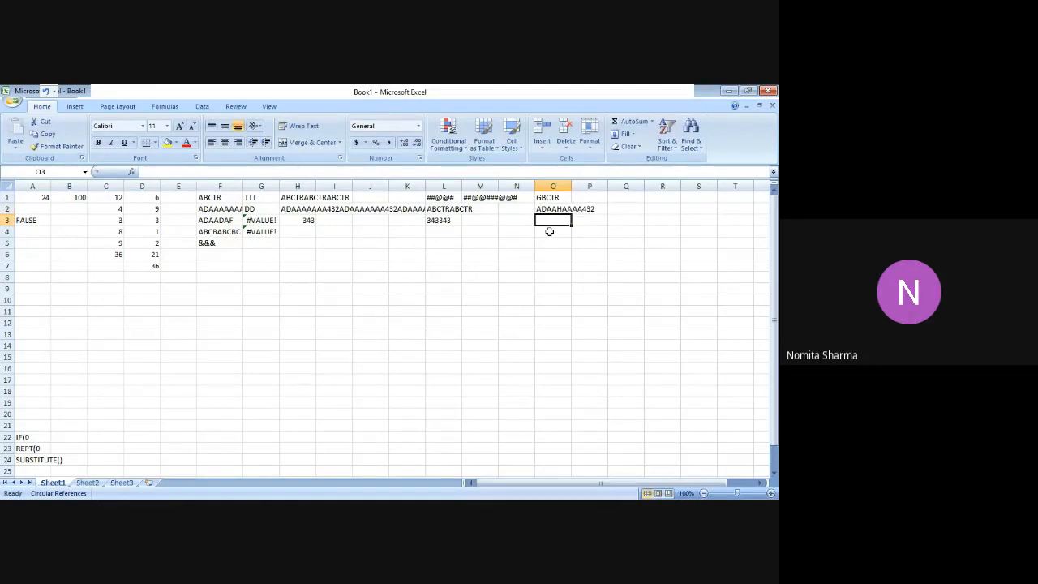
text(=SUB)
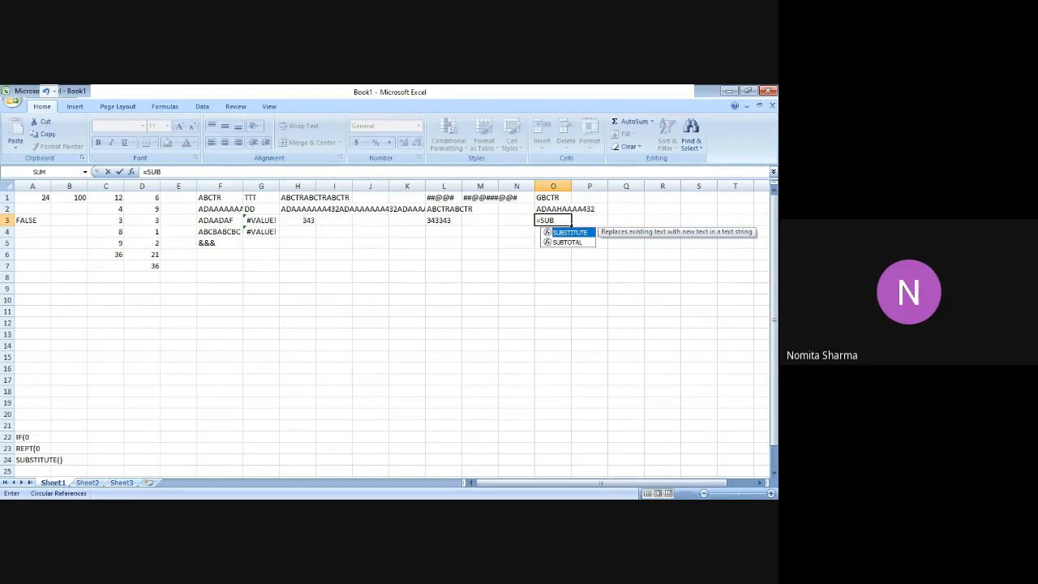
key(Tab)
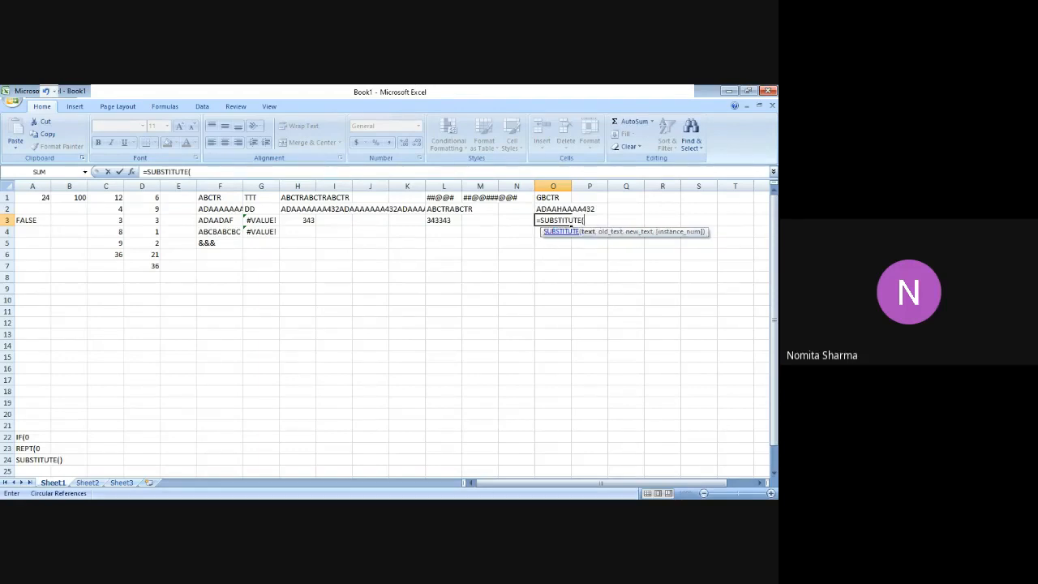
text(F)
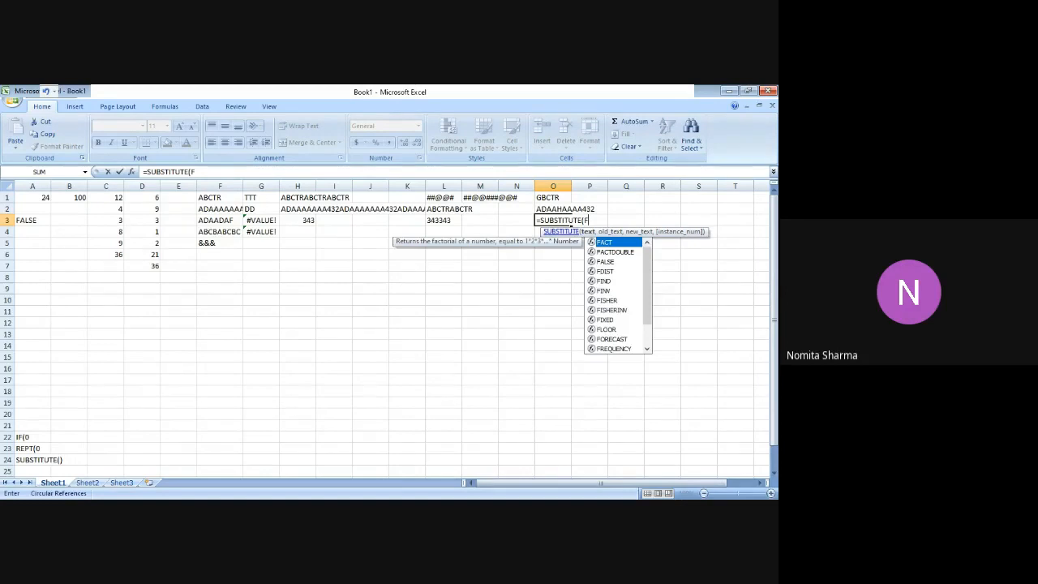
text(1)
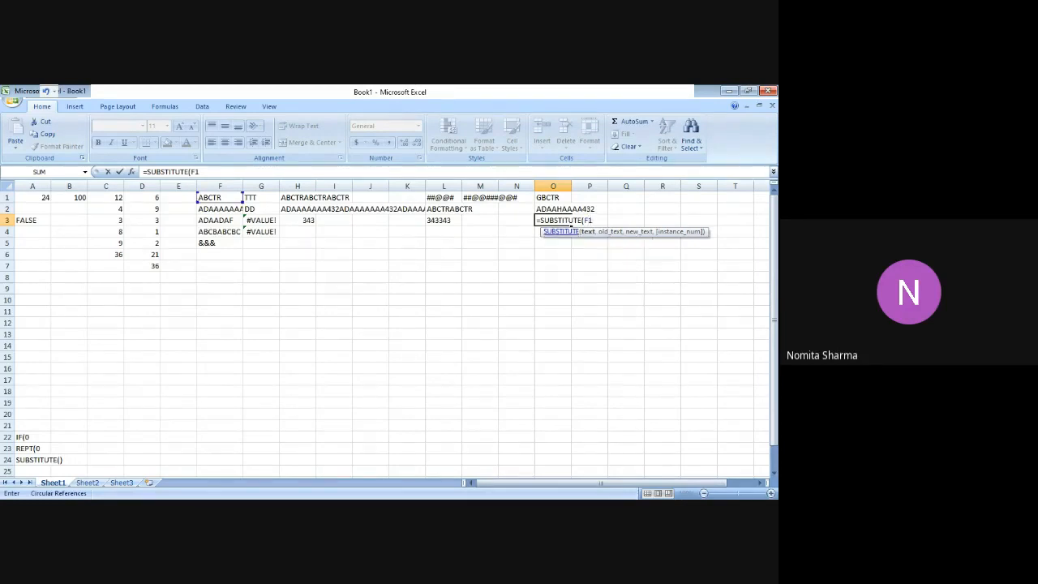
text(,)
text(ABCTR",)
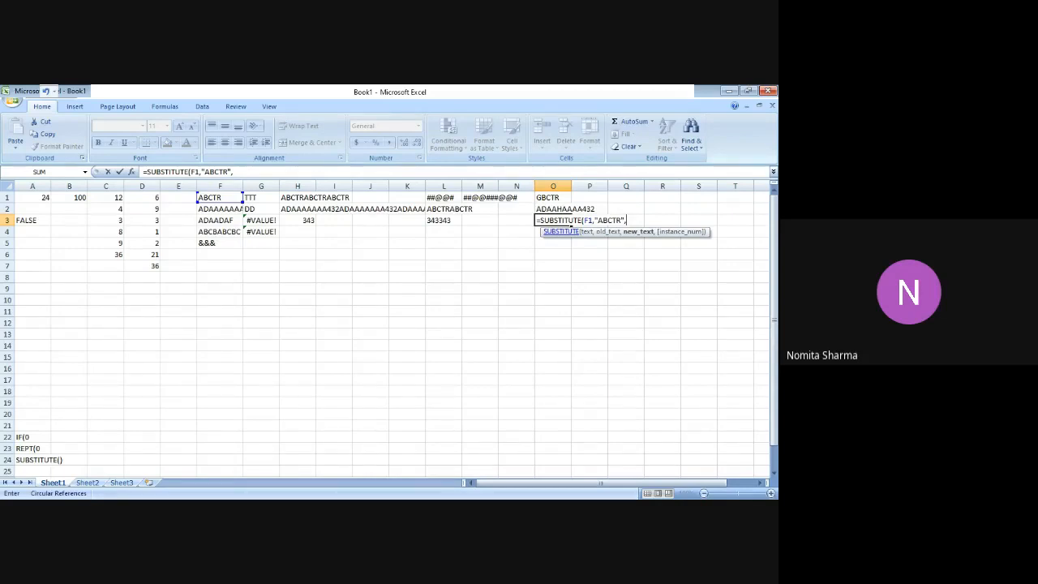
text("T")
key(ctrl+Return)
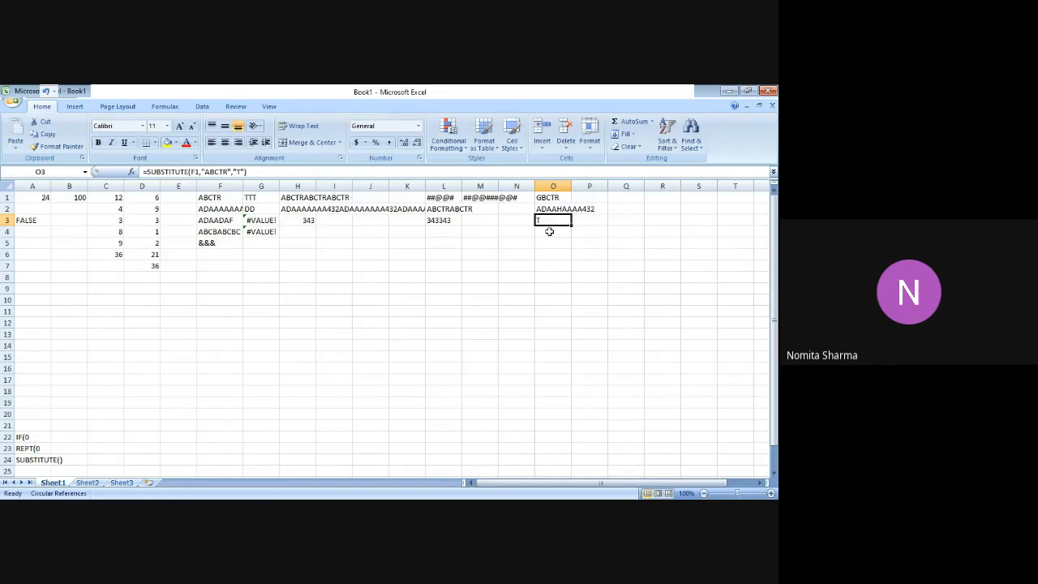
Display the worksheet's formulas in place of their results and switch back to showing values.
click(276, 173)
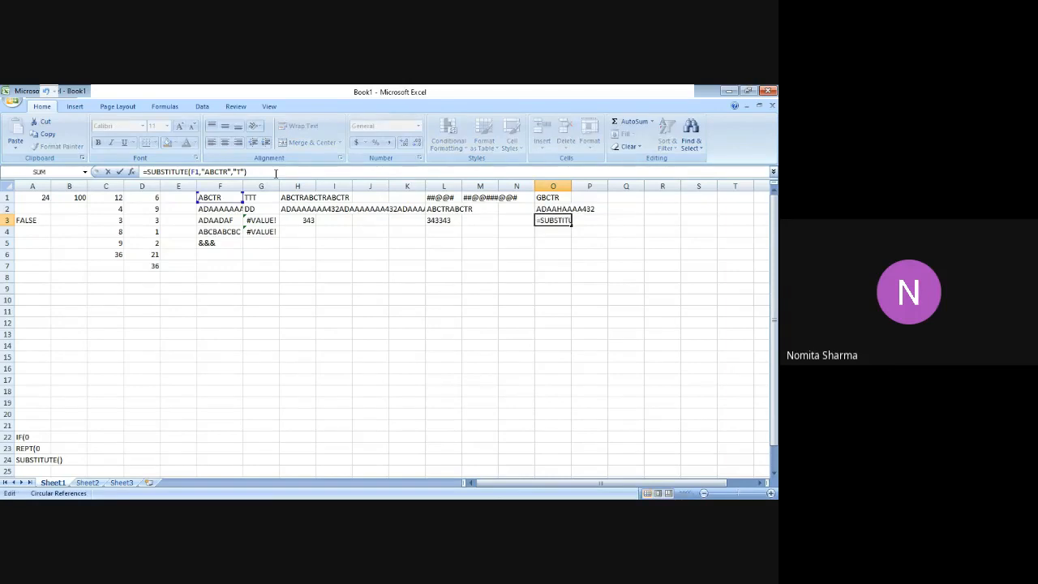
click(192, 299)
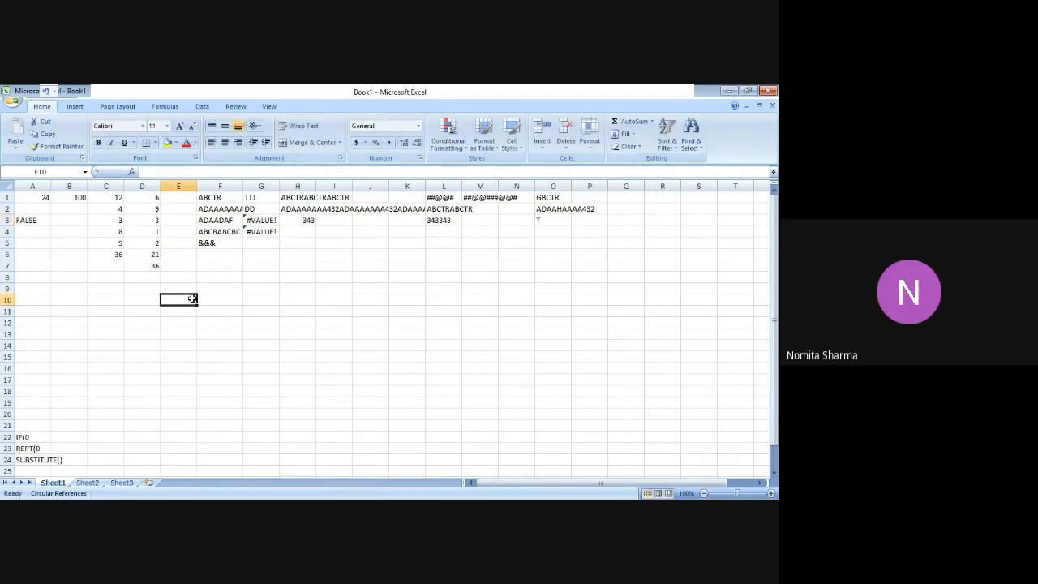
key(ctrl+grave)
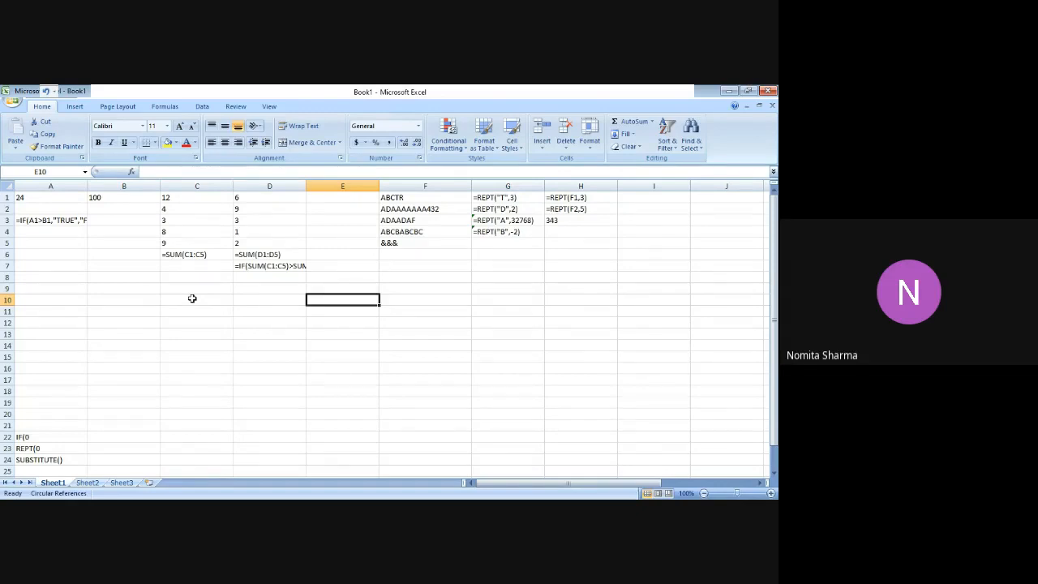
key(ctrl+grave)
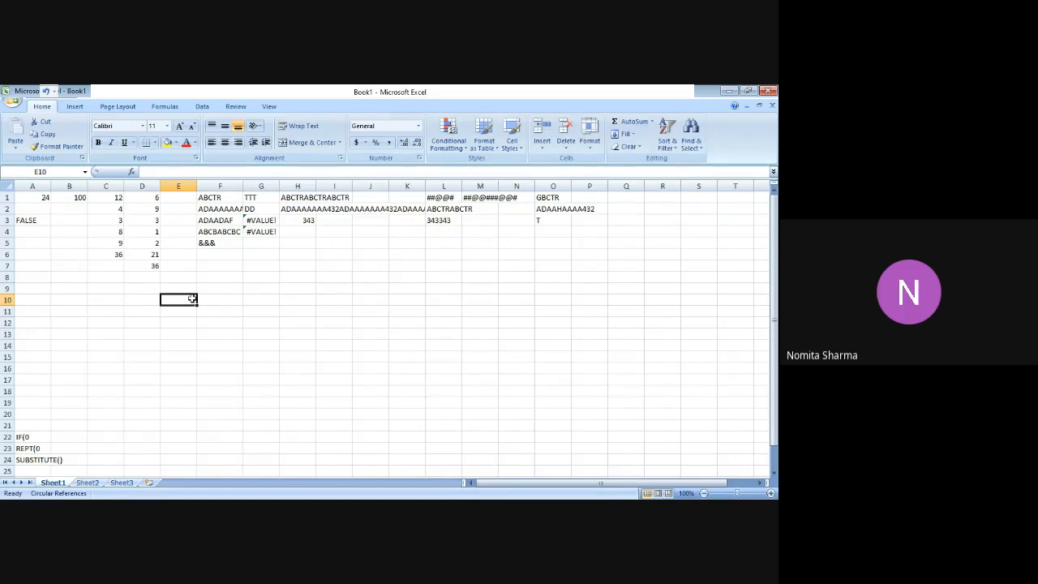
key(Up)
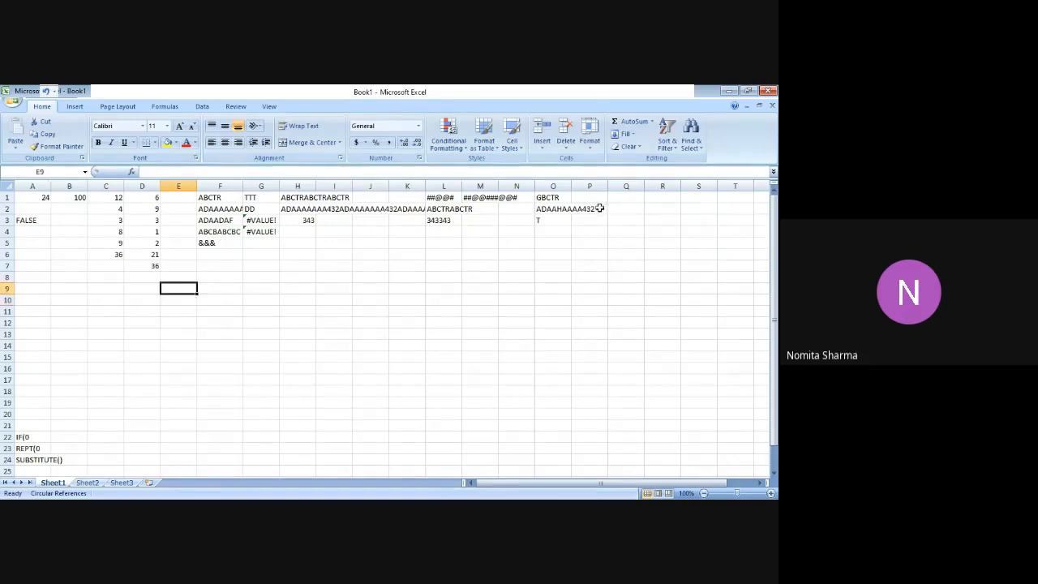
Overwrite the formula in cell O3 with =SUBSTITUTE(F1,"A","J"), leaving out the instance number.
click(555, 221)
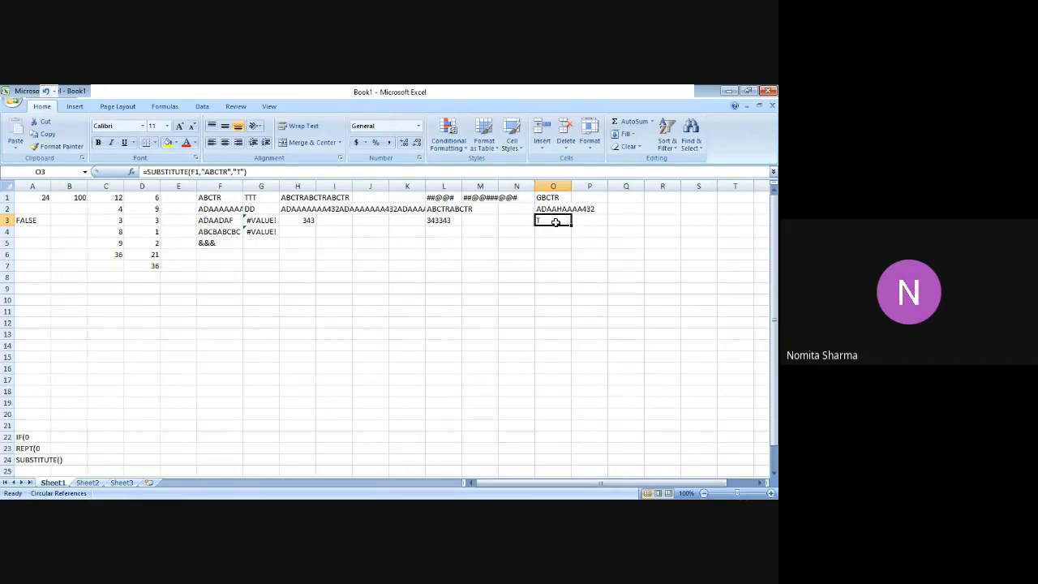
key(Up)
key(Up)
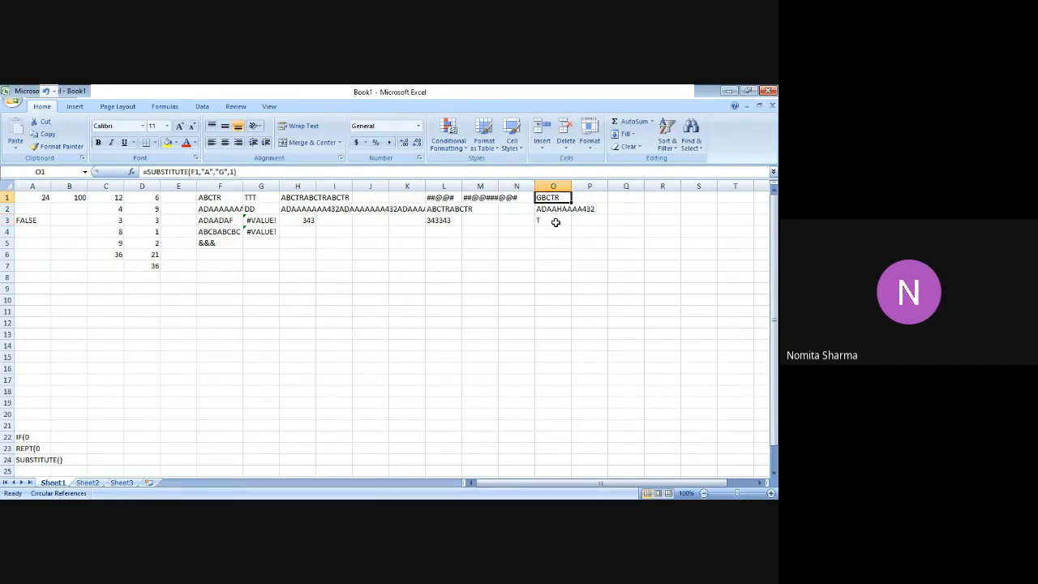
key(Down)
key(Down)
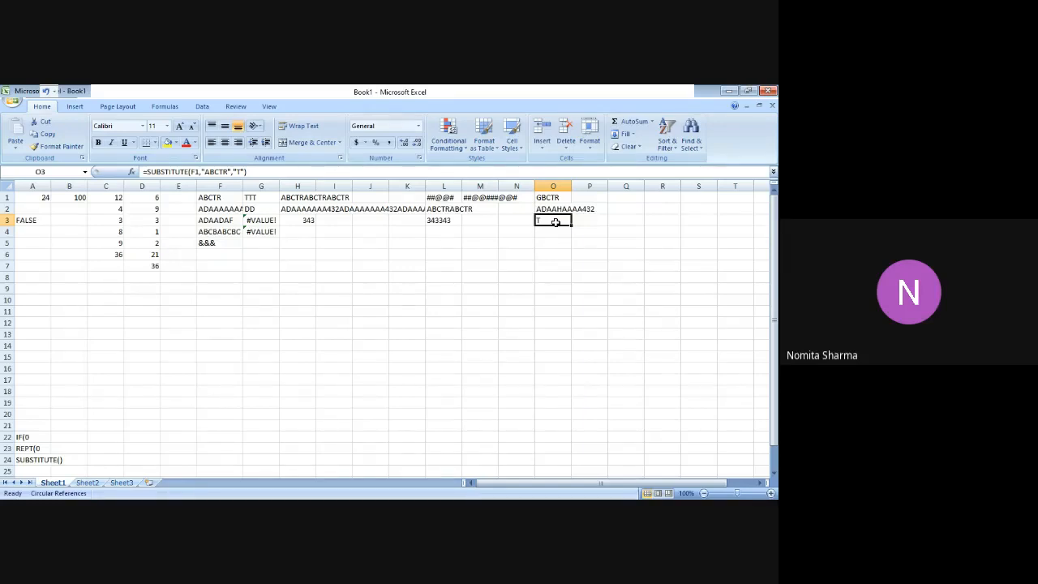
text(=SUB)
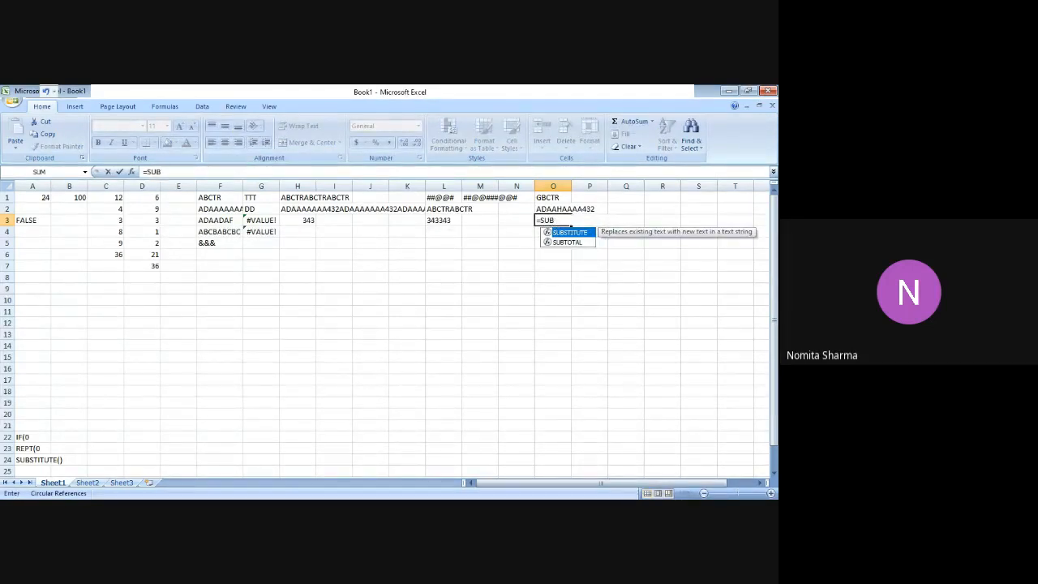
key(Tab)
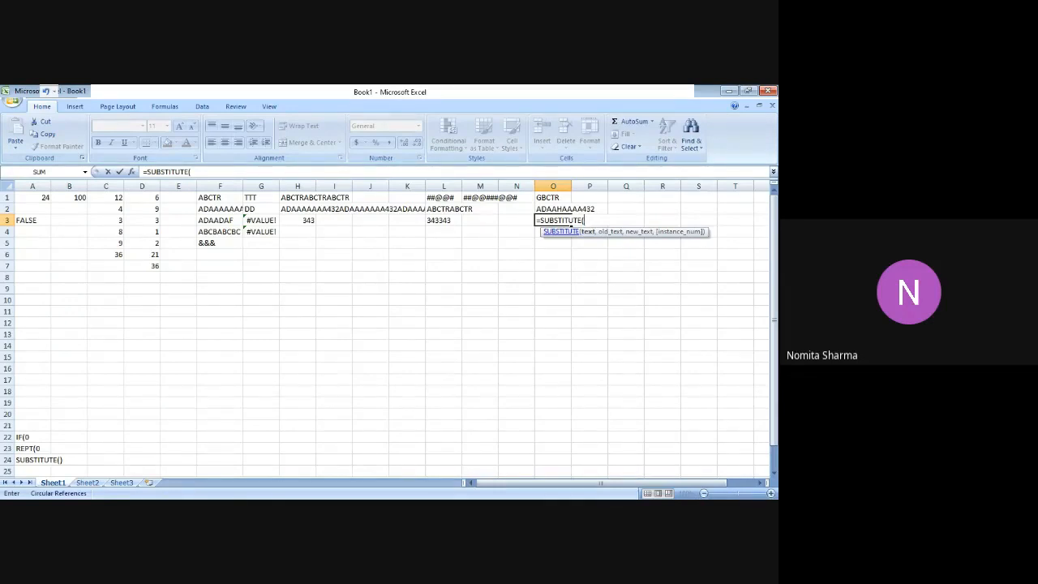
text(F1,"A",)
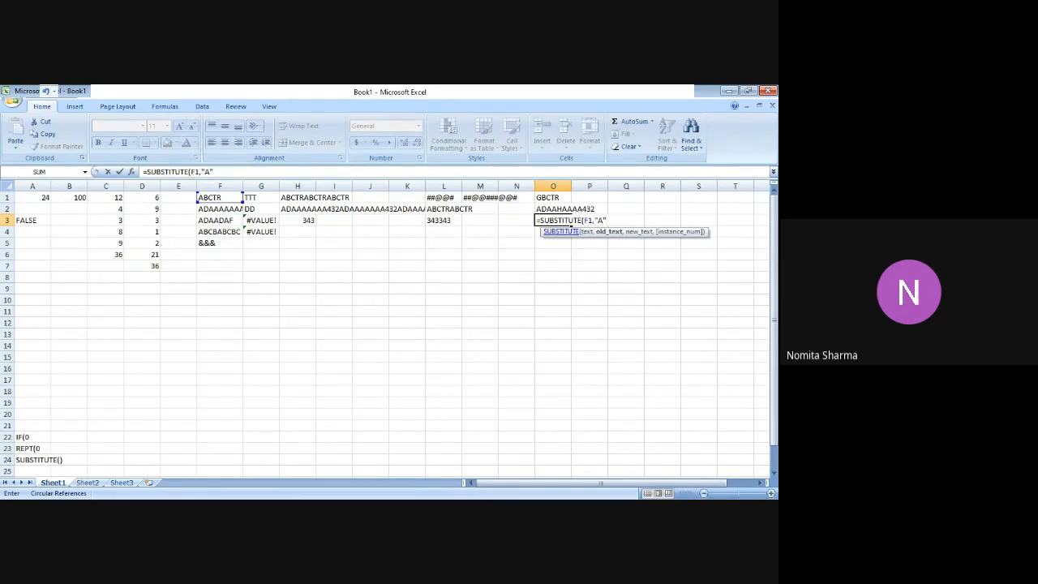
text("J)
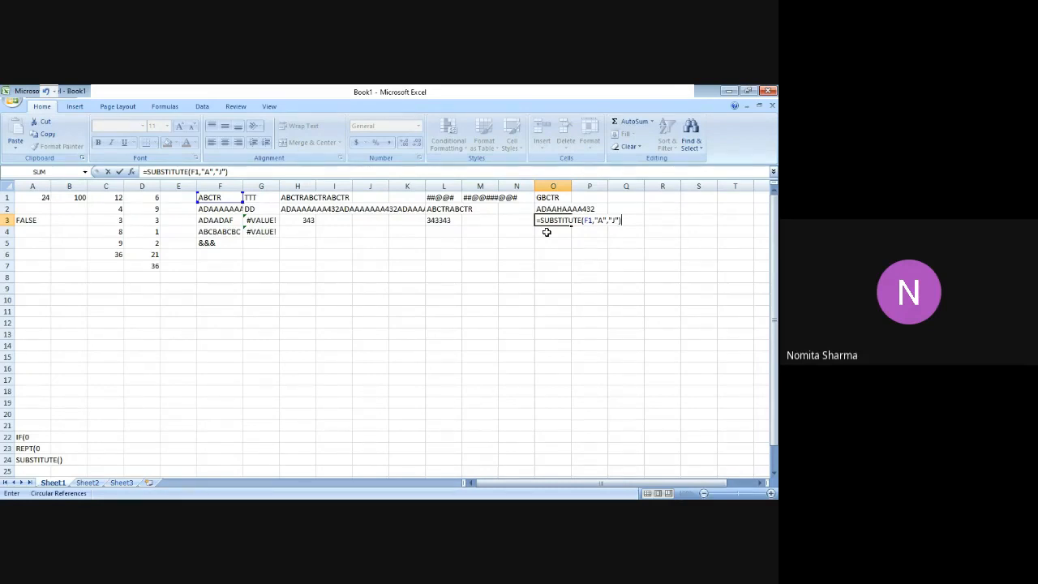
key(ctrl+Return)
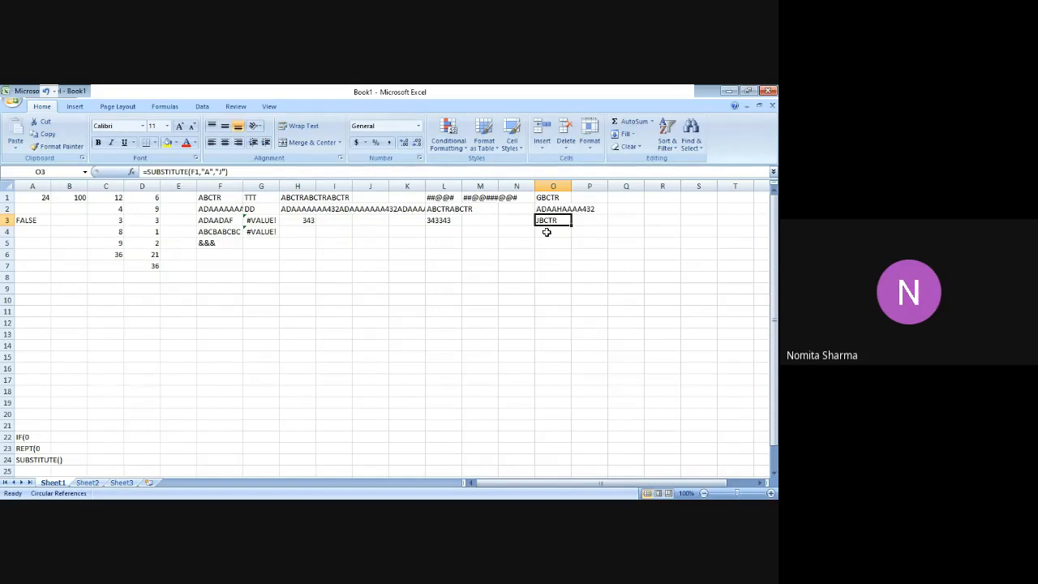
Add the instance number 2 to cell O3's SUBSTITUTE formula to target the second A in F1.
key(Up)
key(Up)
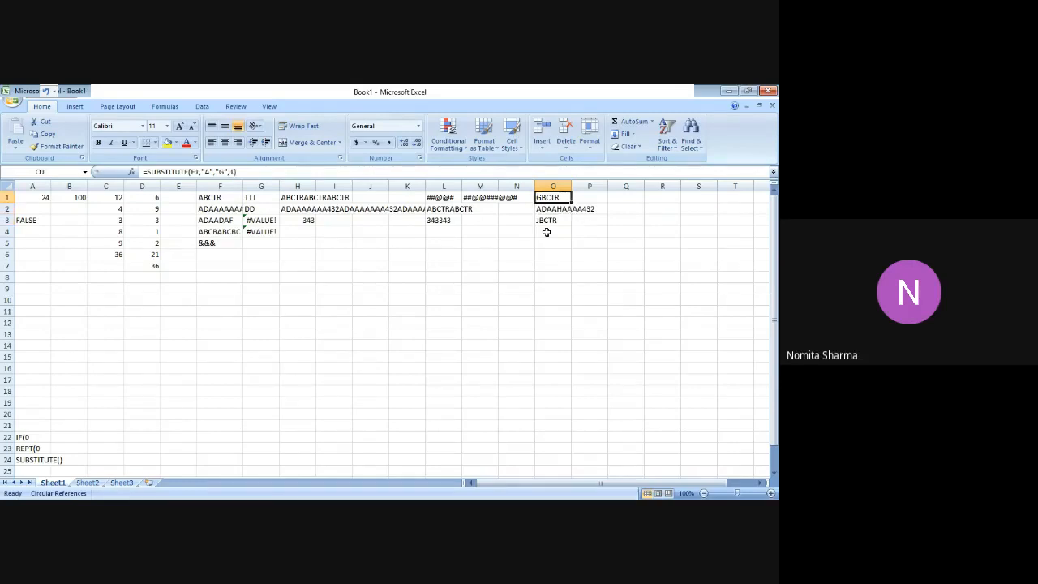
key(Down)
key(Down)
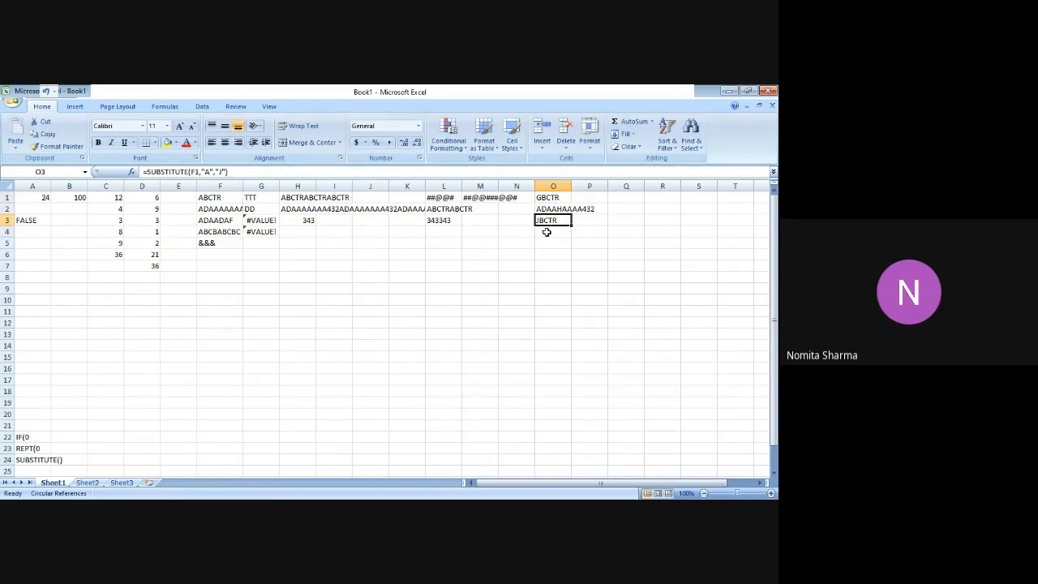
click(361, 172)
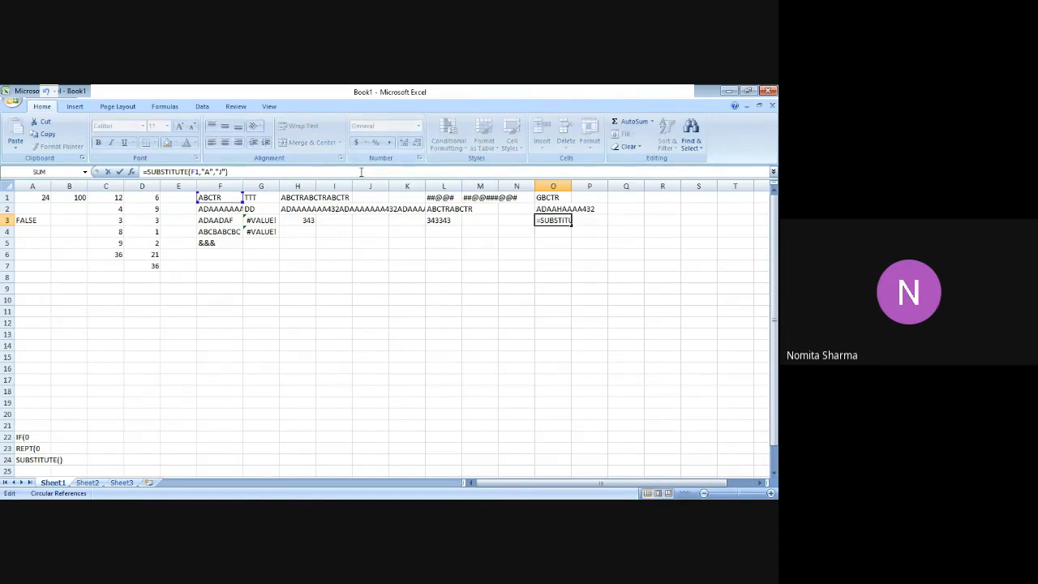
key(Left)
text(,)
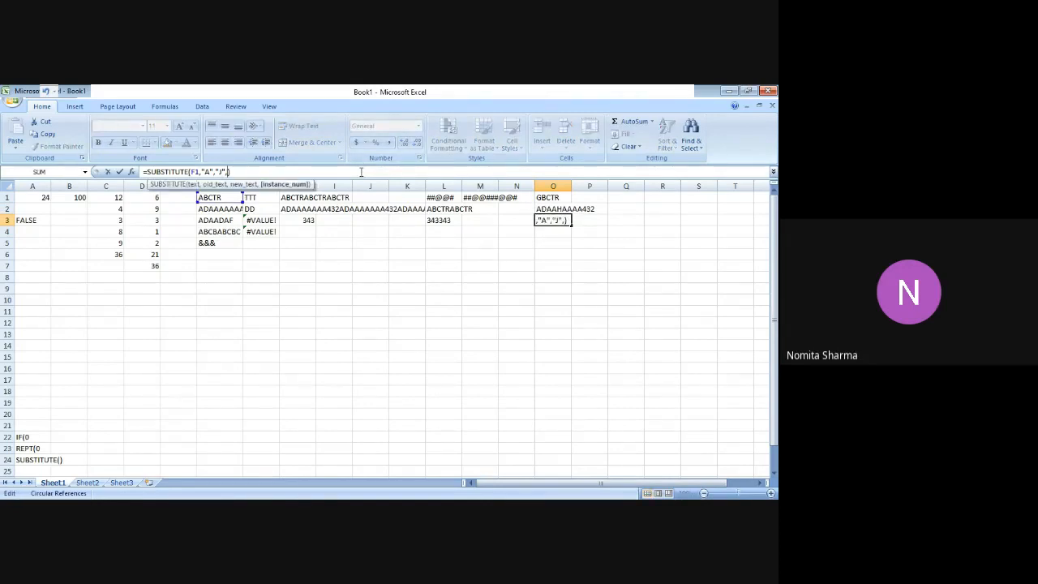
text(2)
key(Return)
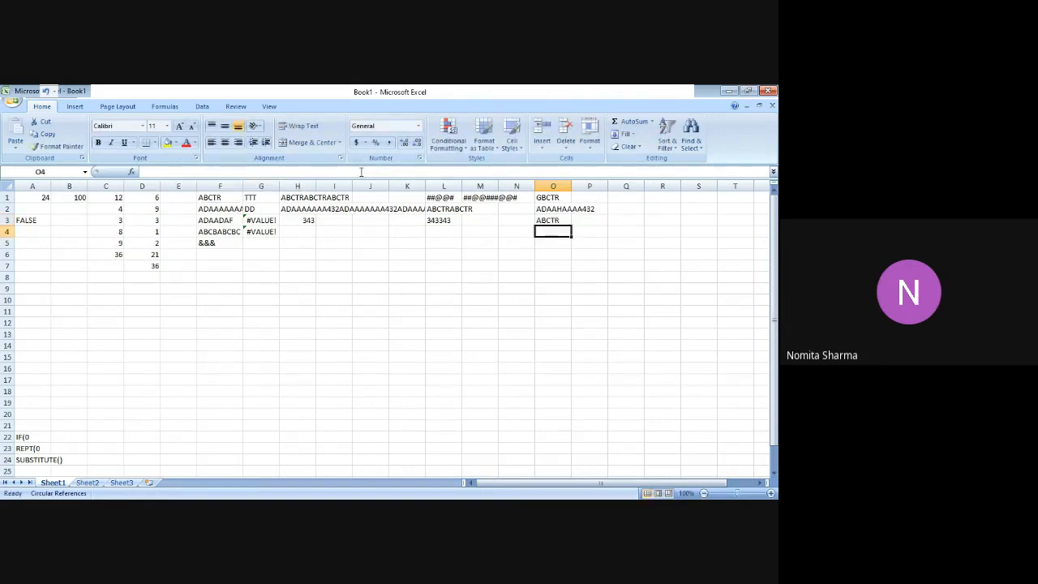
Review the SUBSTITUTE formulas in cells O1 to O3 and compare their instance numbers.
key(Up)
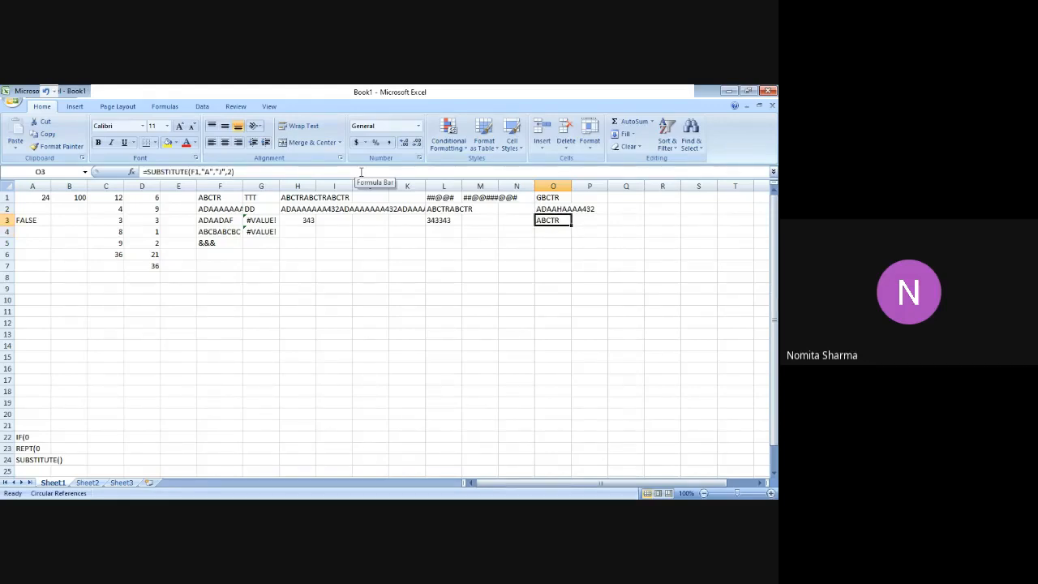
key(Up)
key(Up)
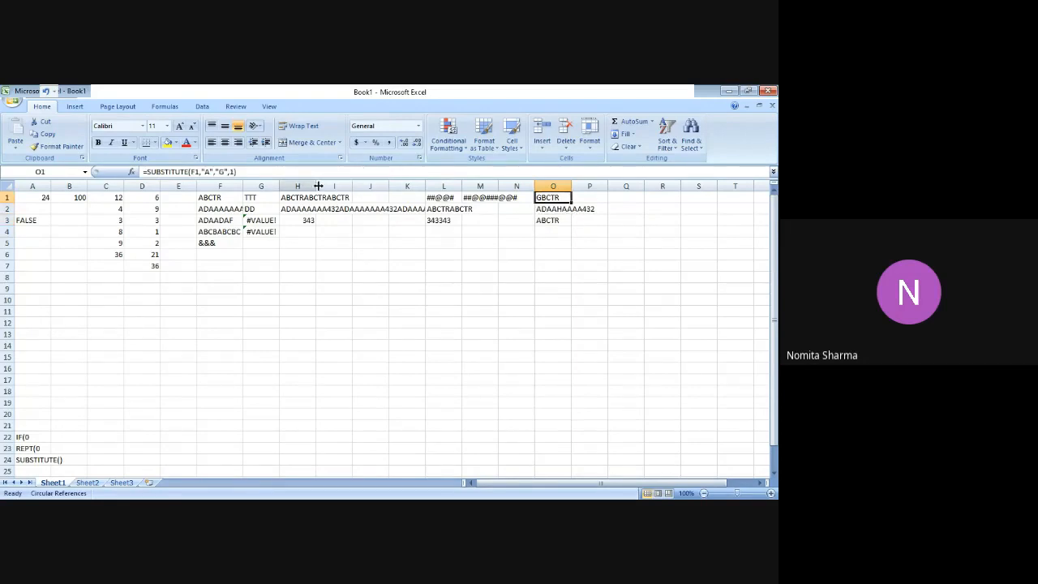
click(555, 208)
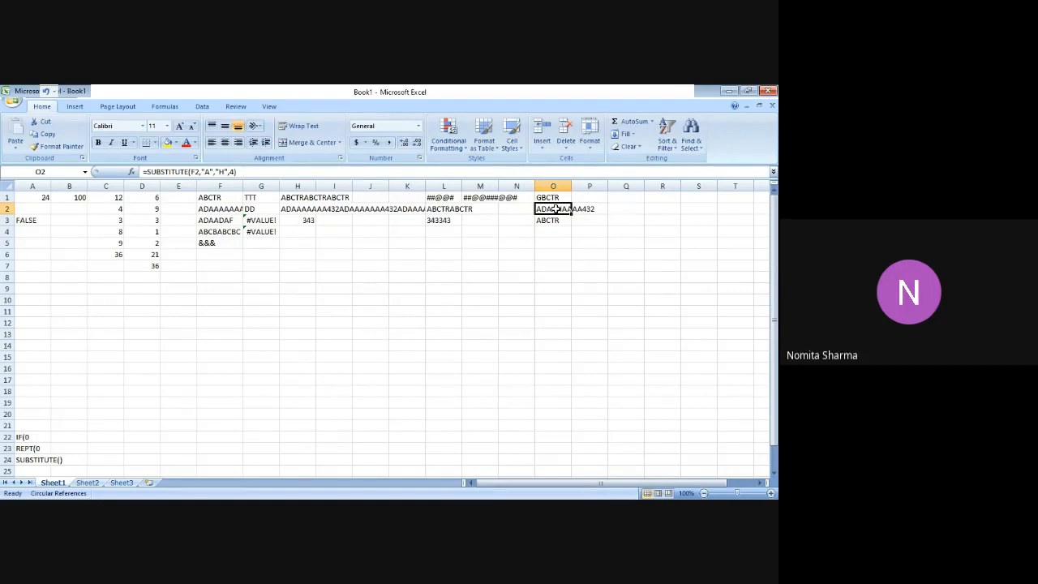
key(Down)
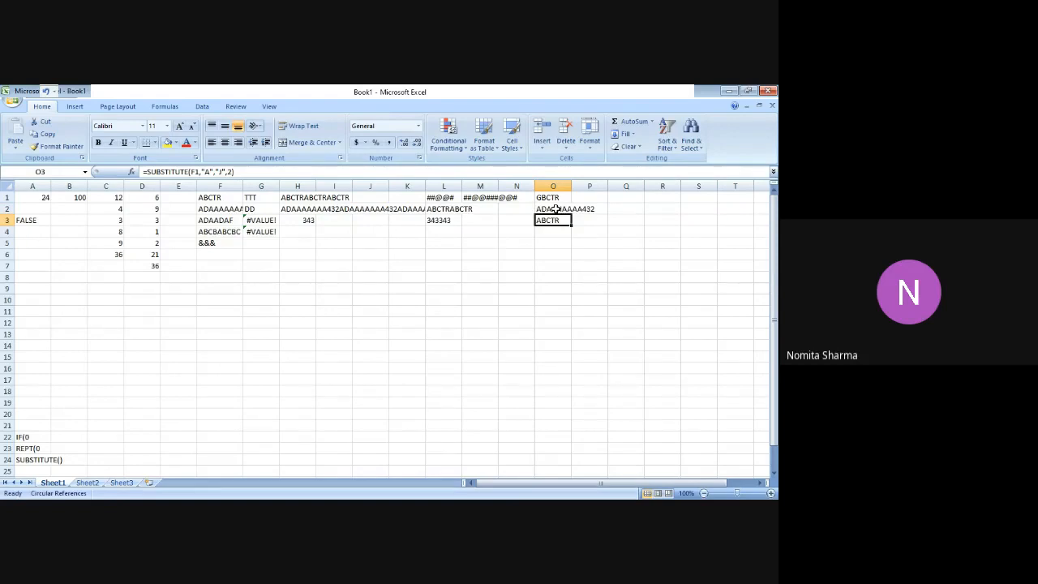
key(Down)
key(Down)
key(Down)
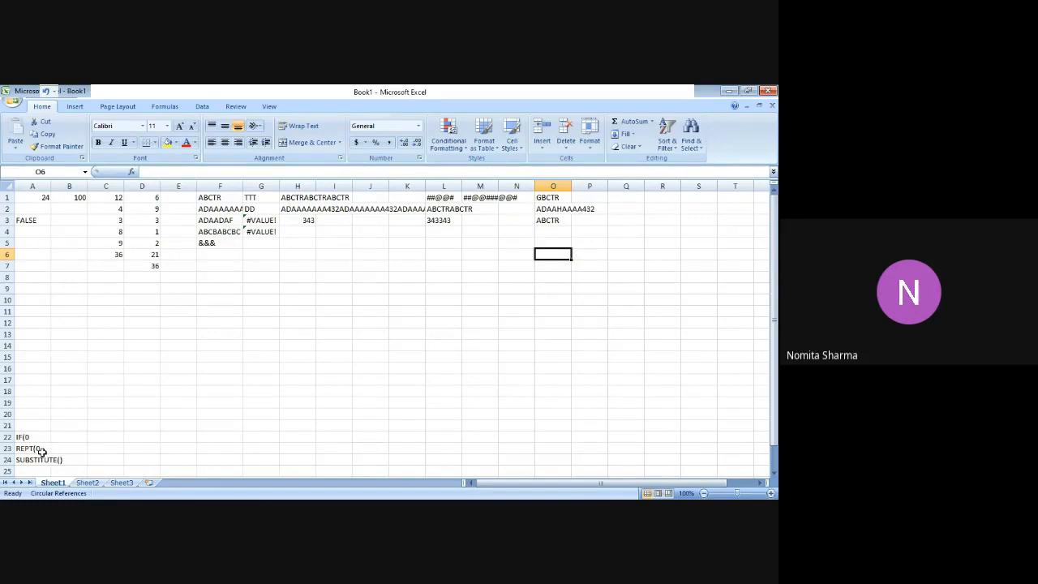
Correct the function label in cell A23 to REPT().
click(42, 451)
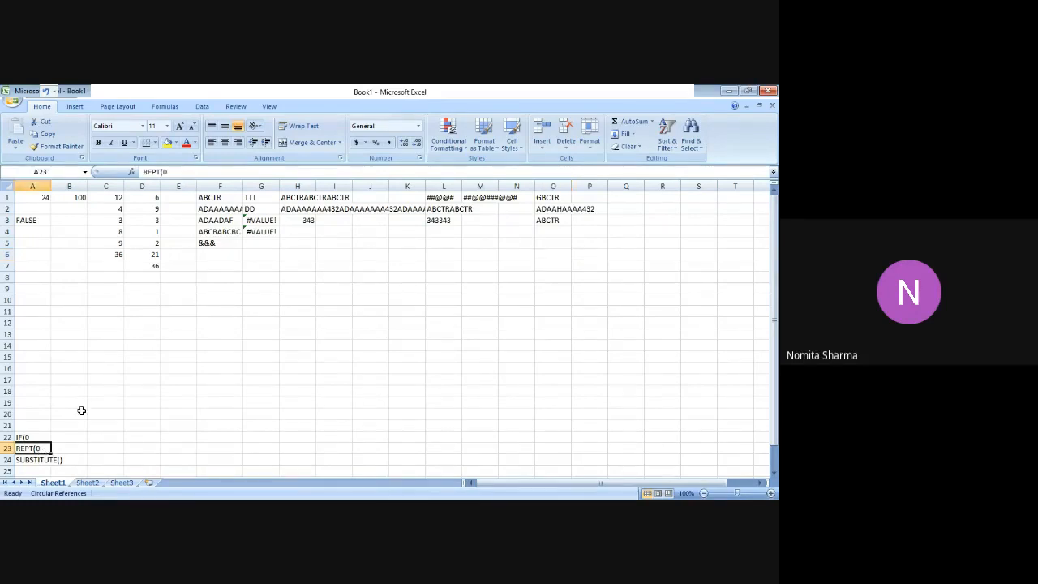
click(242, 173)
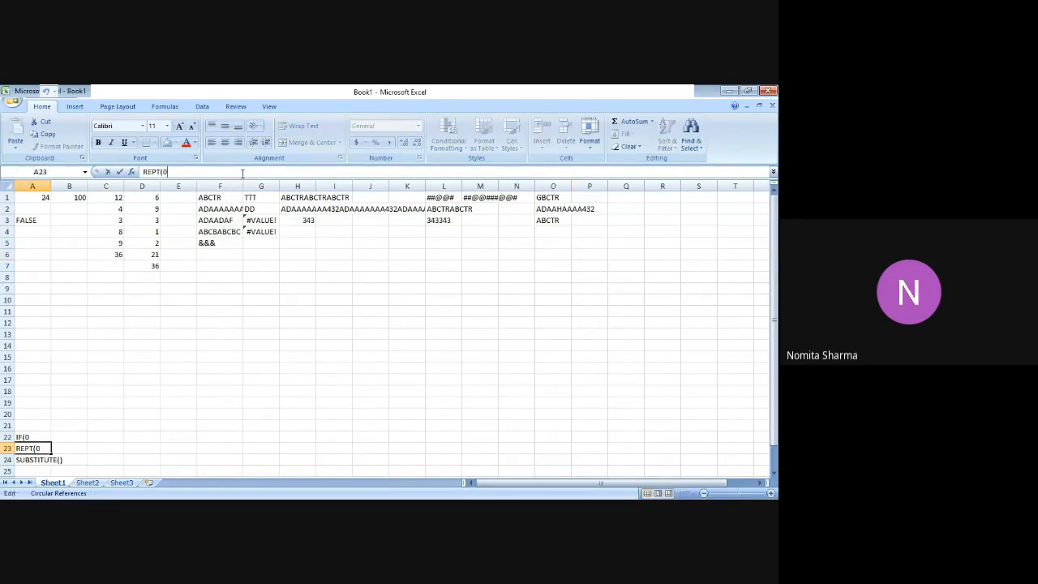
key(BackSpace)
text())
key(Return)
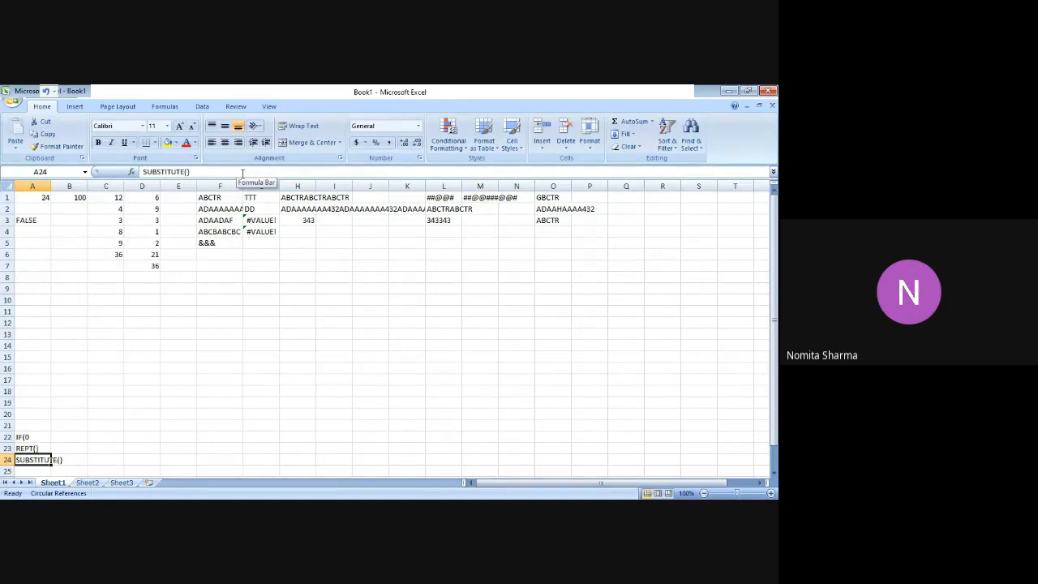
click(545, 232)
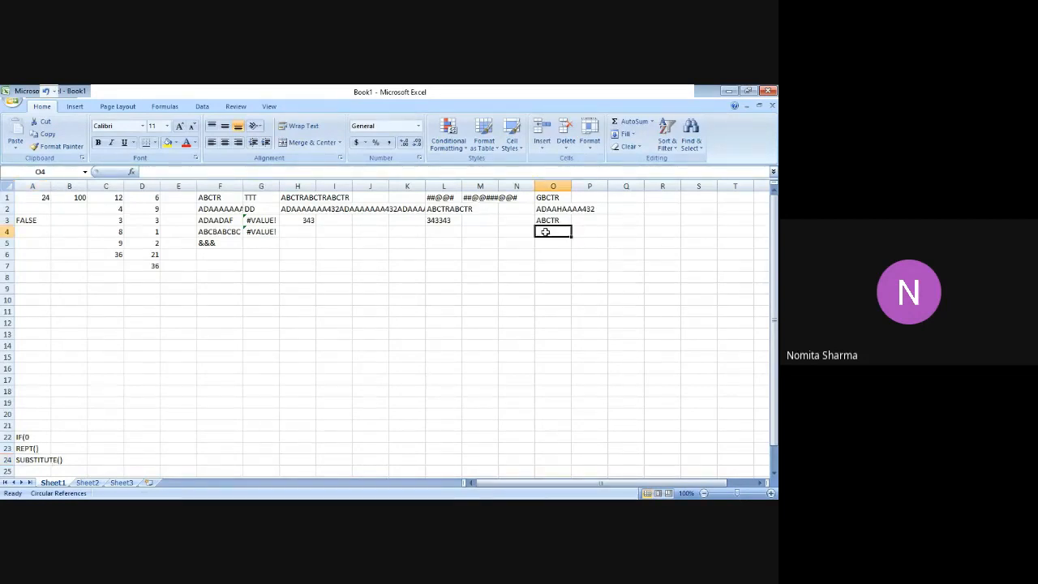
text(=SUB)
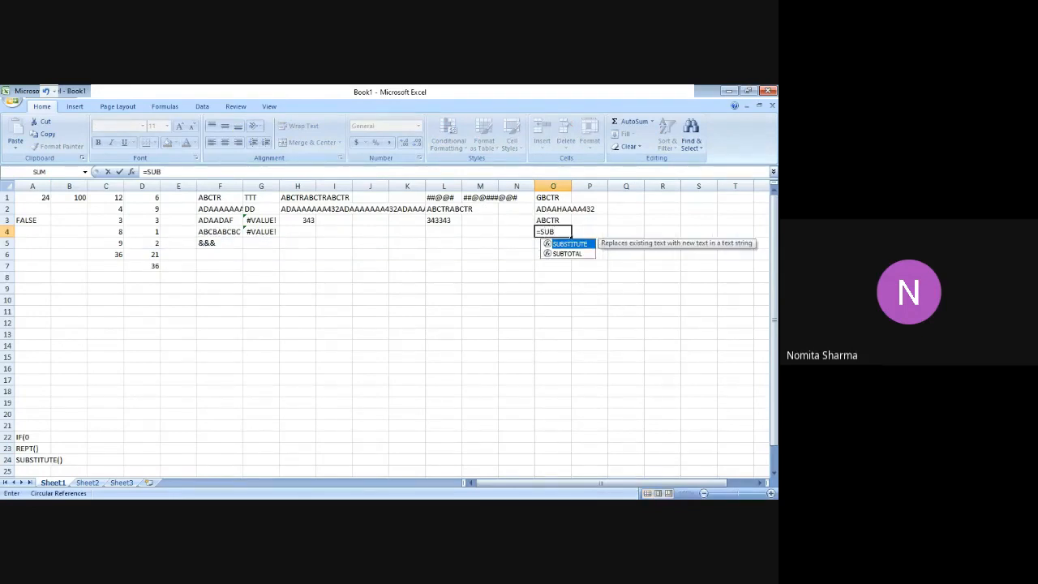
key(Tab)
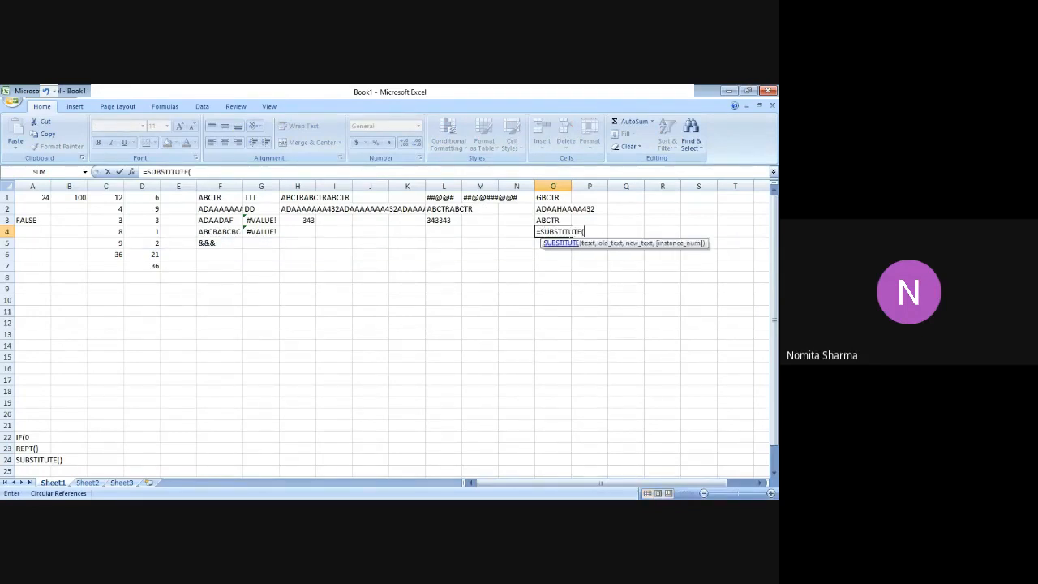
text(F)
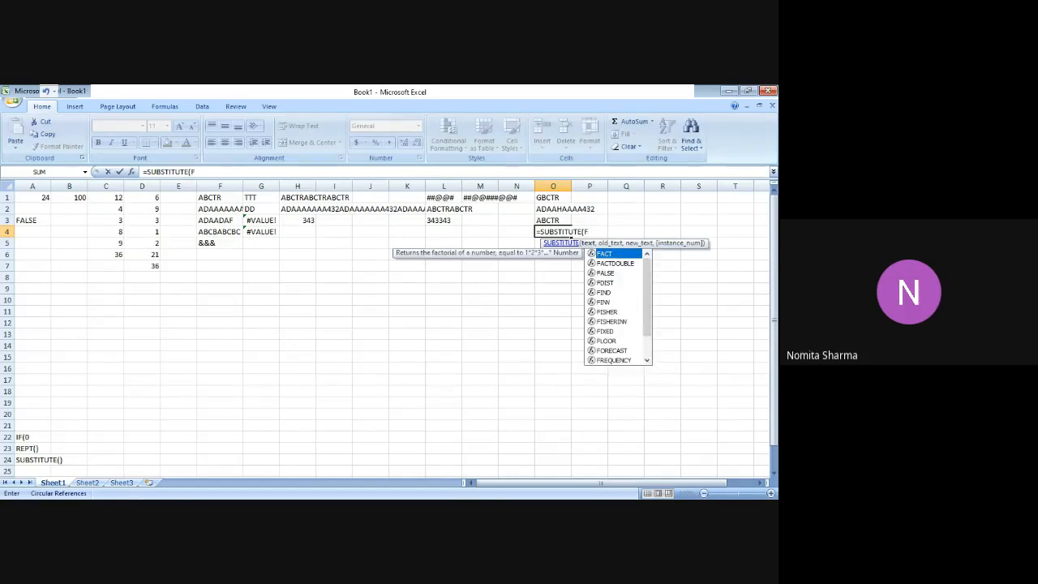
text(1)
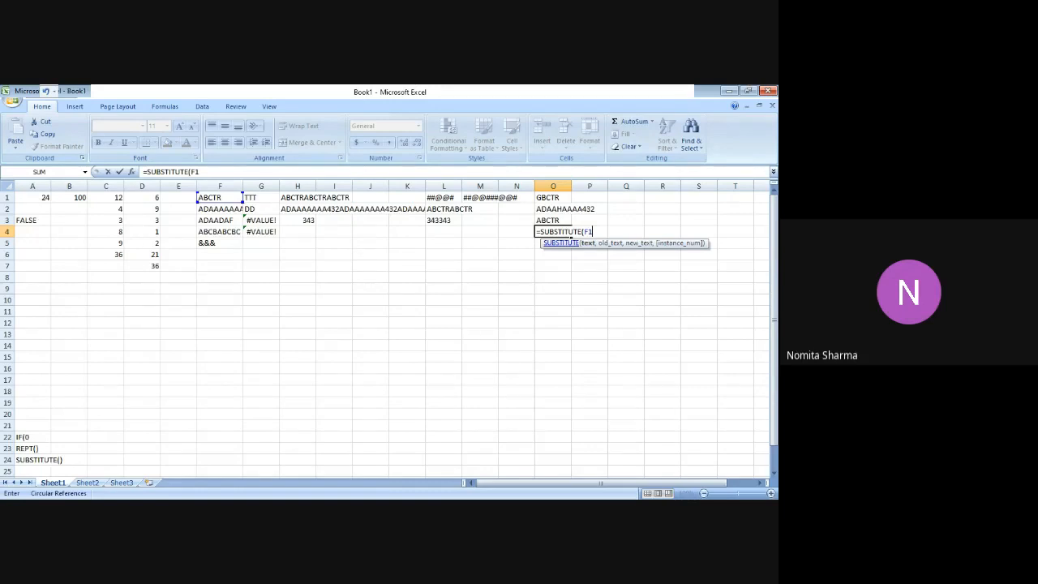
text(,)
key(BackSpace)
key(BackSpace)
key(BackSpace)
key(BackSpace)
key(BackSpace)
key(BackSpace)
key(BackSpace)
key(BackSpace)
key(BackSpace)
key(Escape)
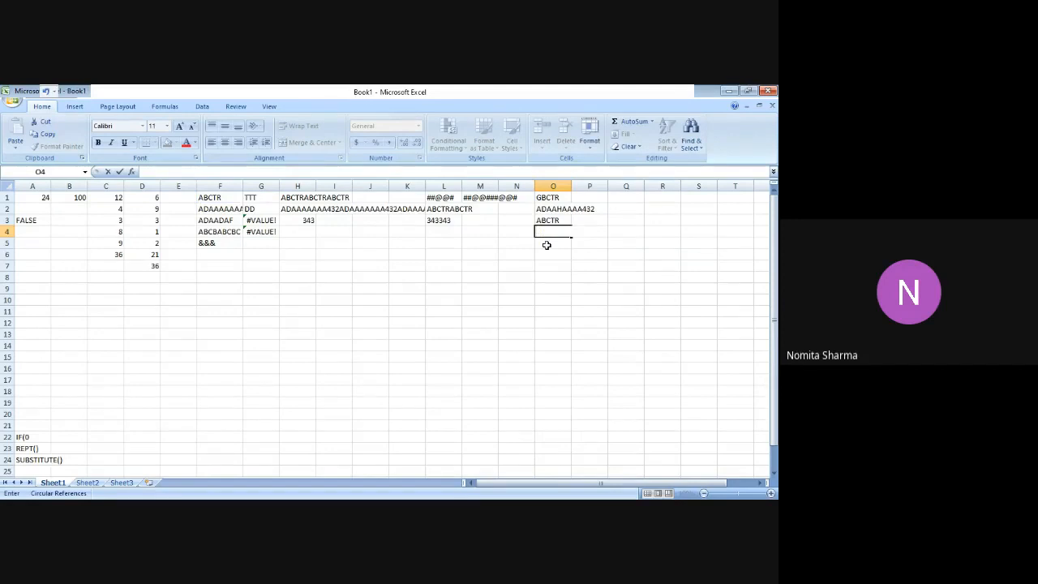
Append @@ to the text in cell F1 so that it reads ABCTR@@.
click(229, 197)
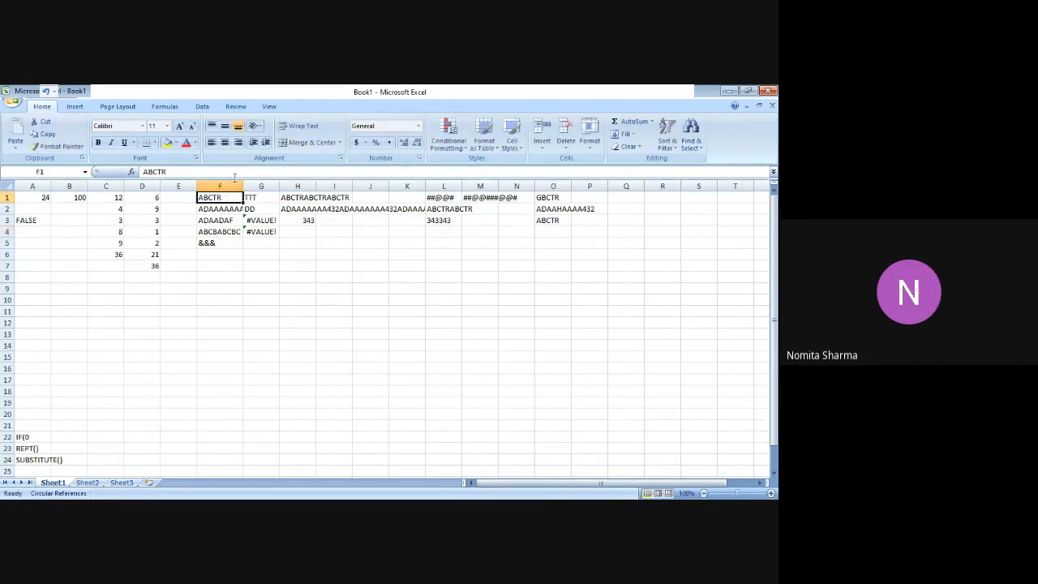
click(239, 172)
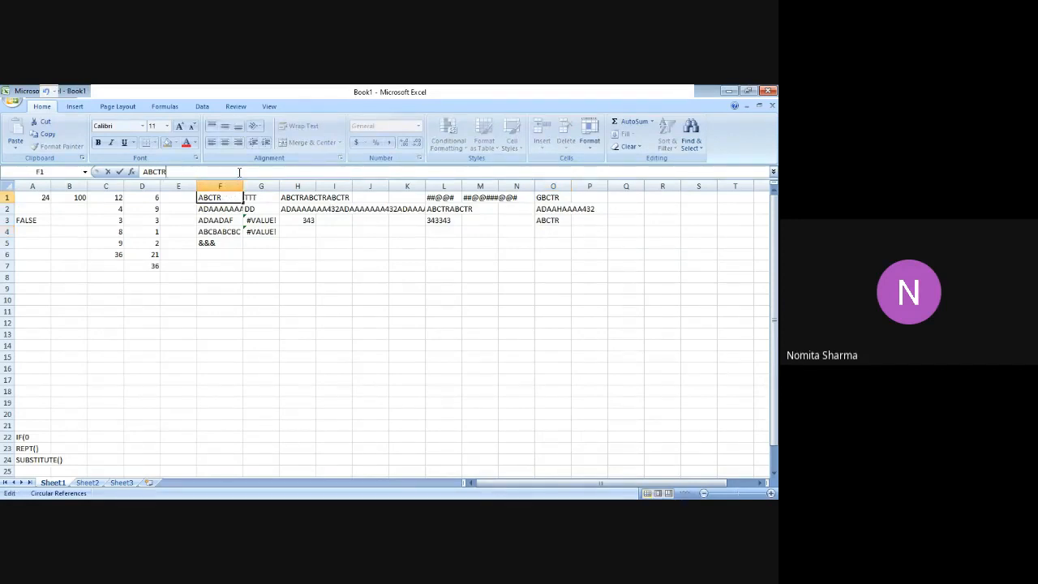
text(@@)
key(Return)
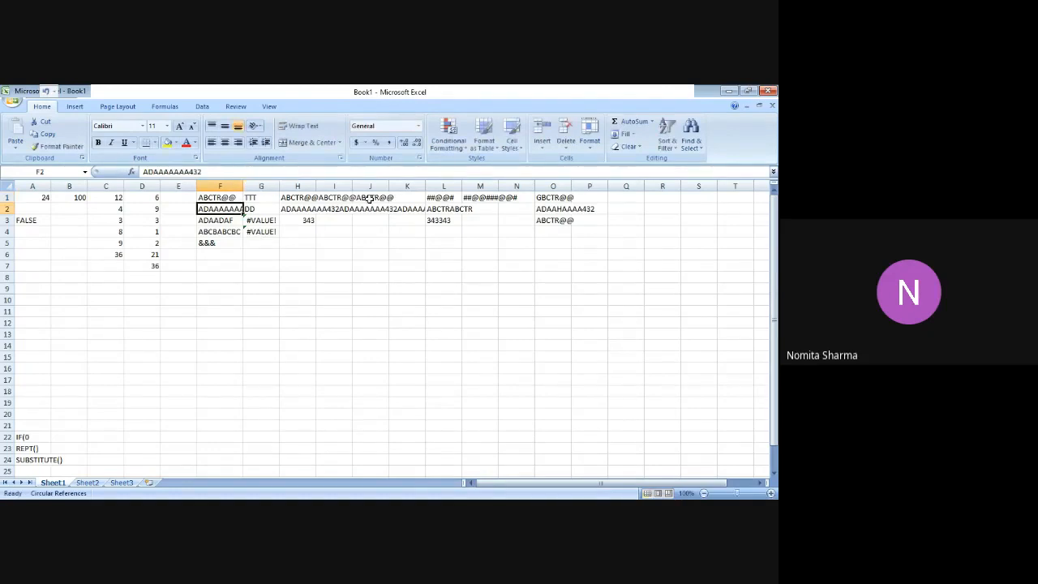
Check the SUBSTITUTE formulas in cells O1 and O3 against the edited text in F1.
click(553, 232)
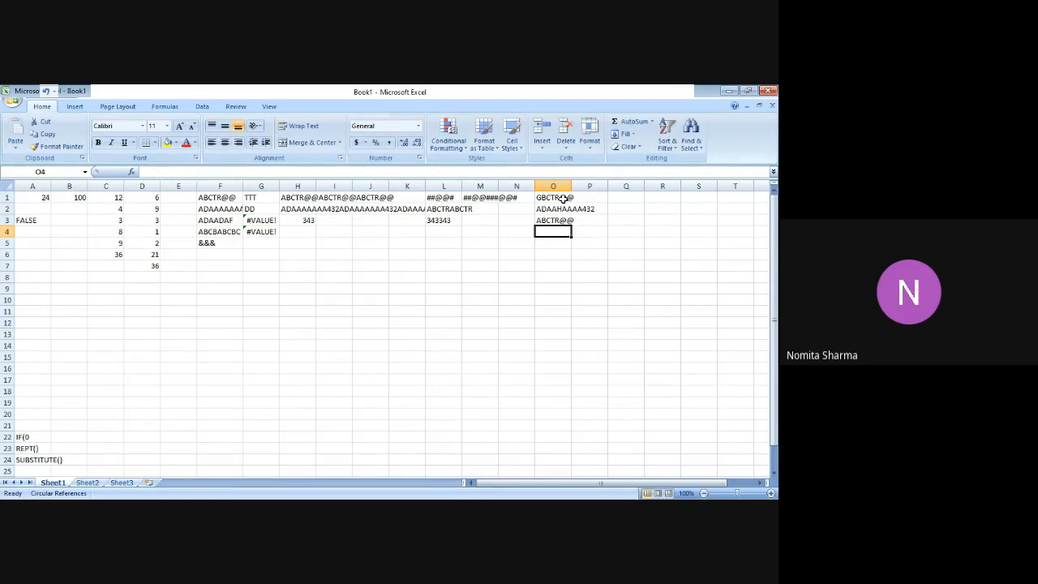
click(563, 198)
click(565, 221)
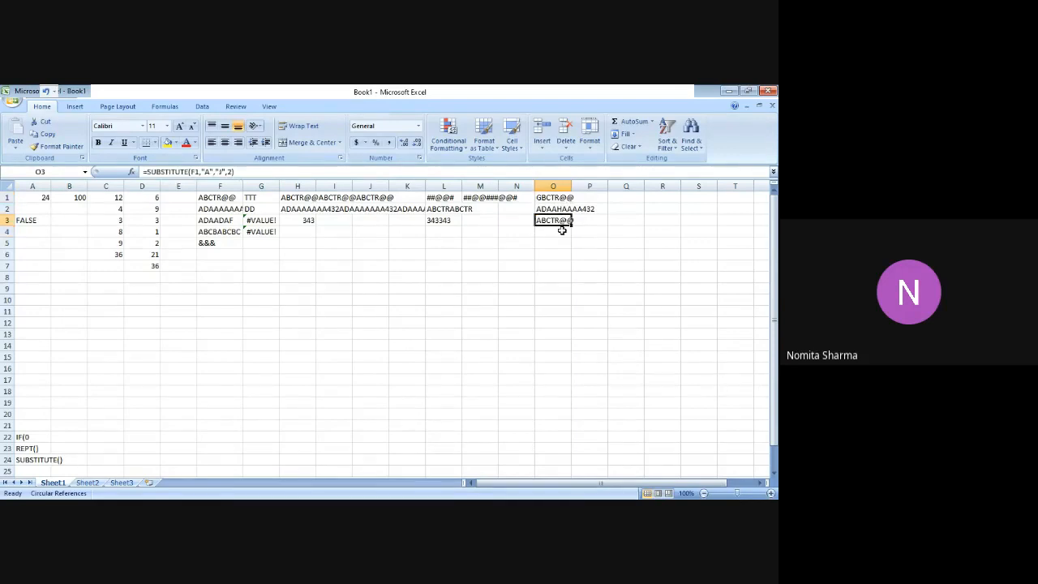
click(562, 231)
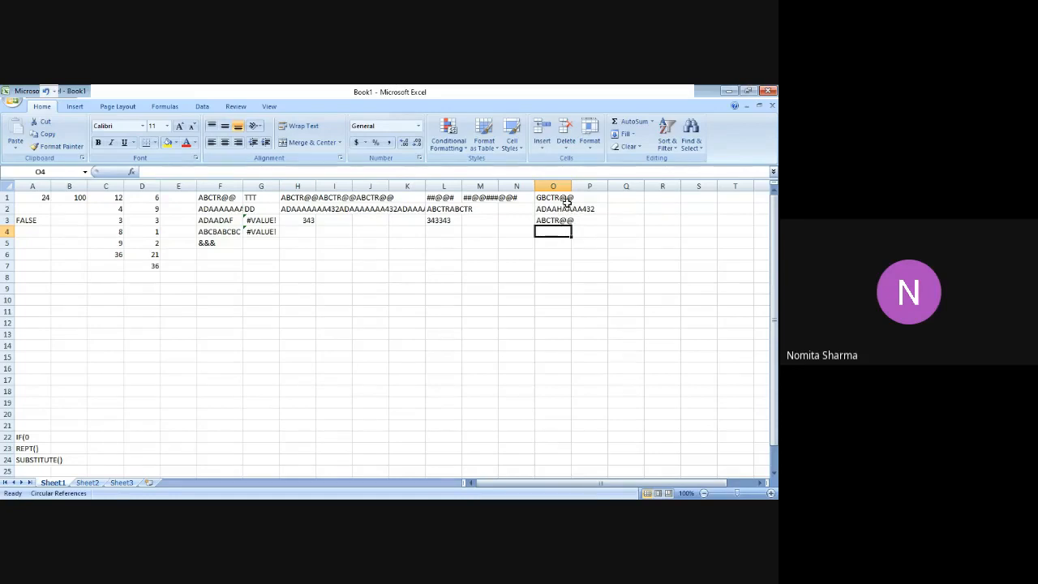
click(562, 221)
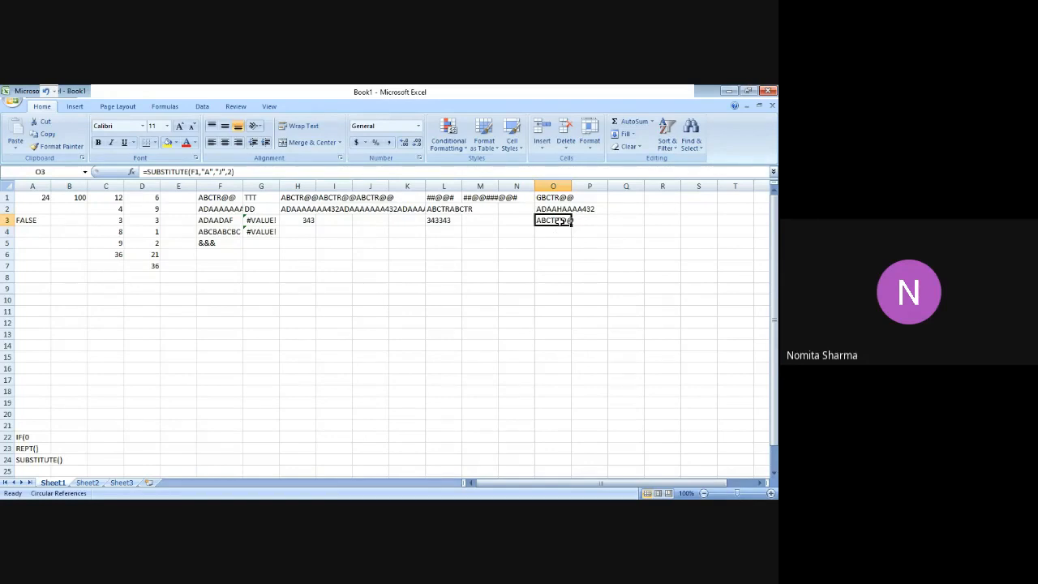
Enter =SUBSTITUTE(F1,"@","#") in cell O4 to replace every @ in F1 with #, without an instance number.
click(558, 232)
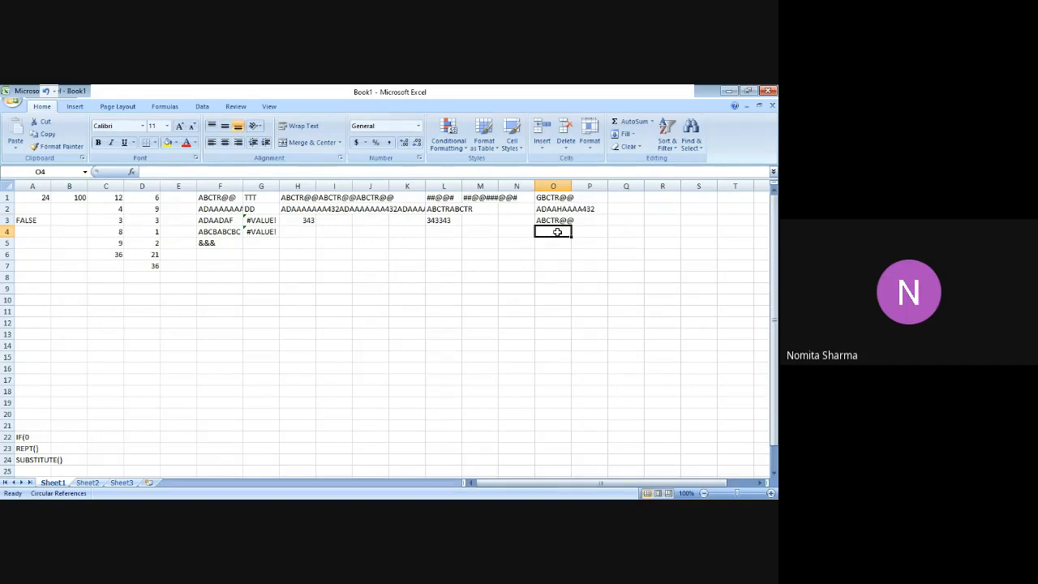
text(=SUB)
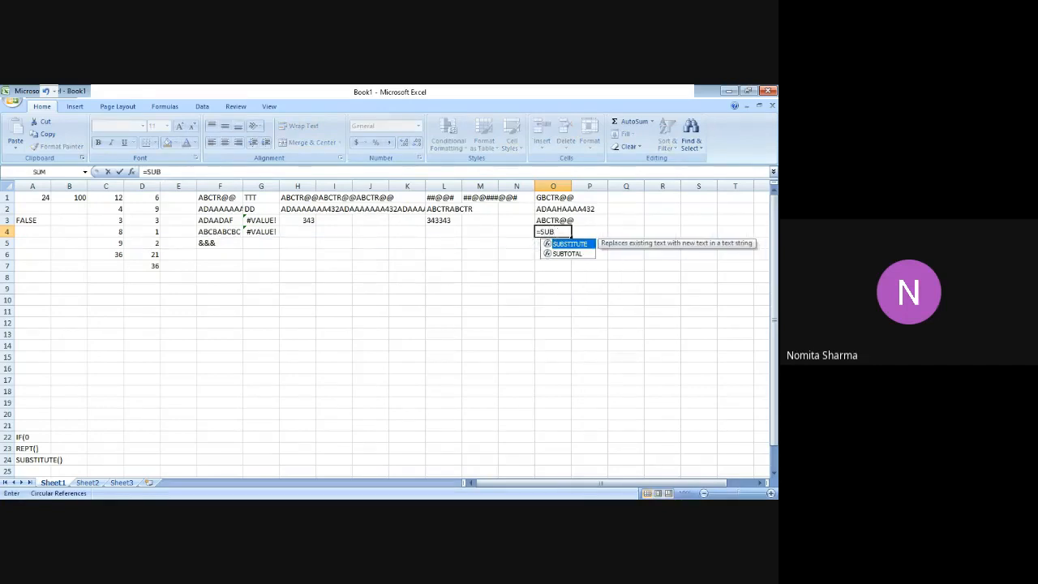
key(Tab)
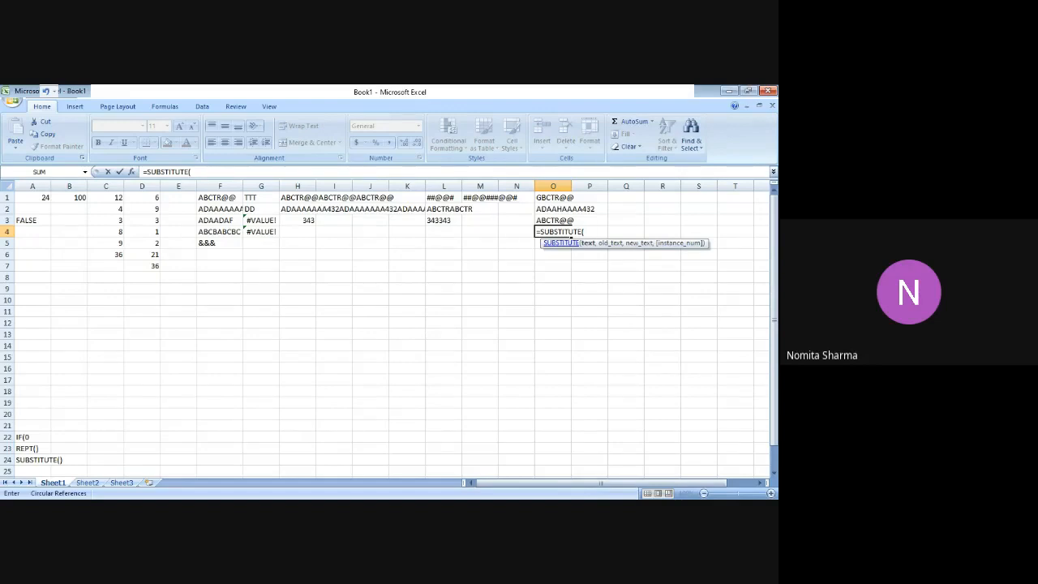
text(F1,"@)
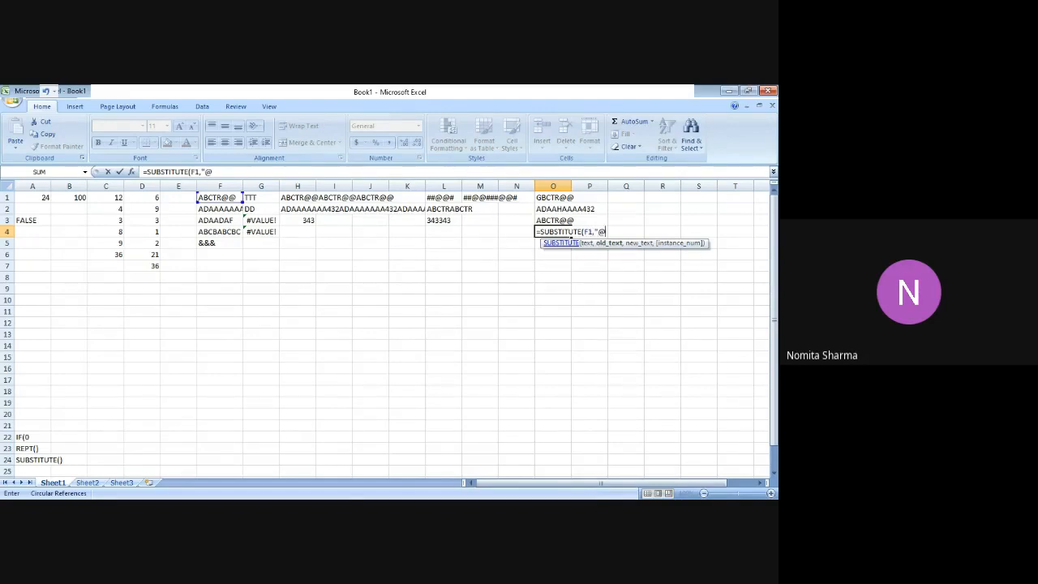
text(","#")
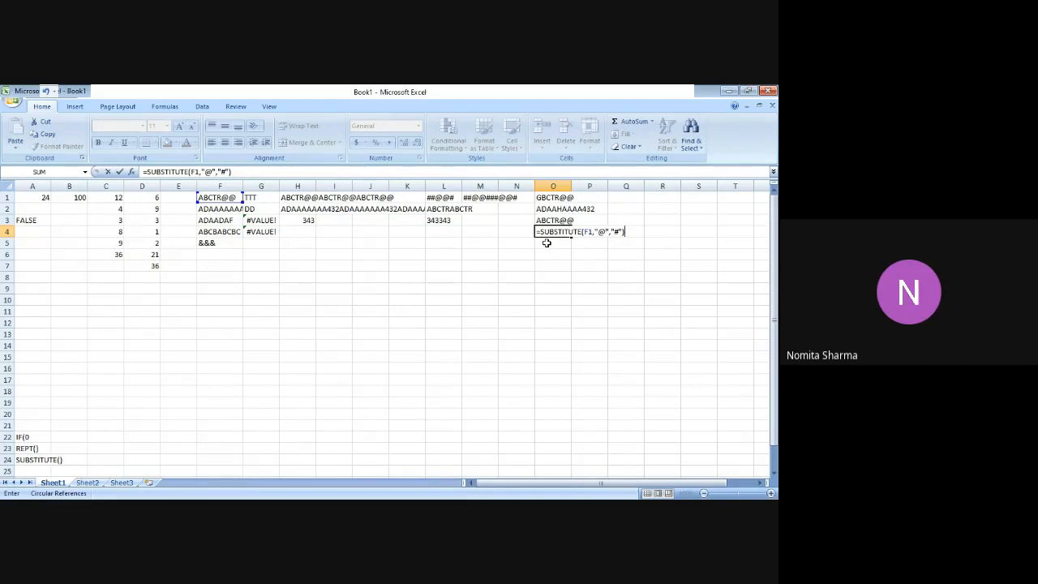
key(Return)
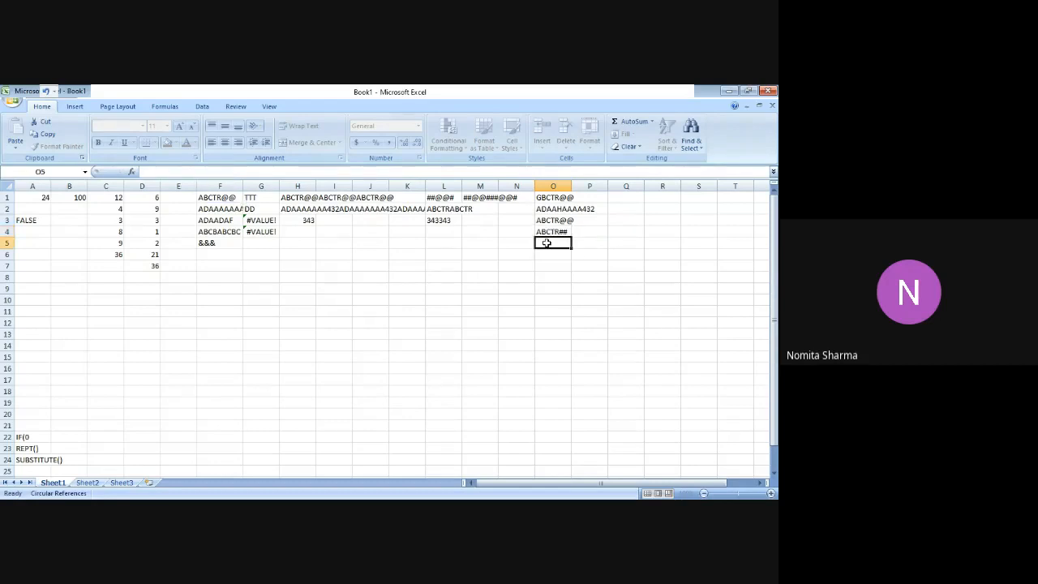
Compare the SUBSTITUTE formula and result in cell O4 with the source text in F1.
key(Up)
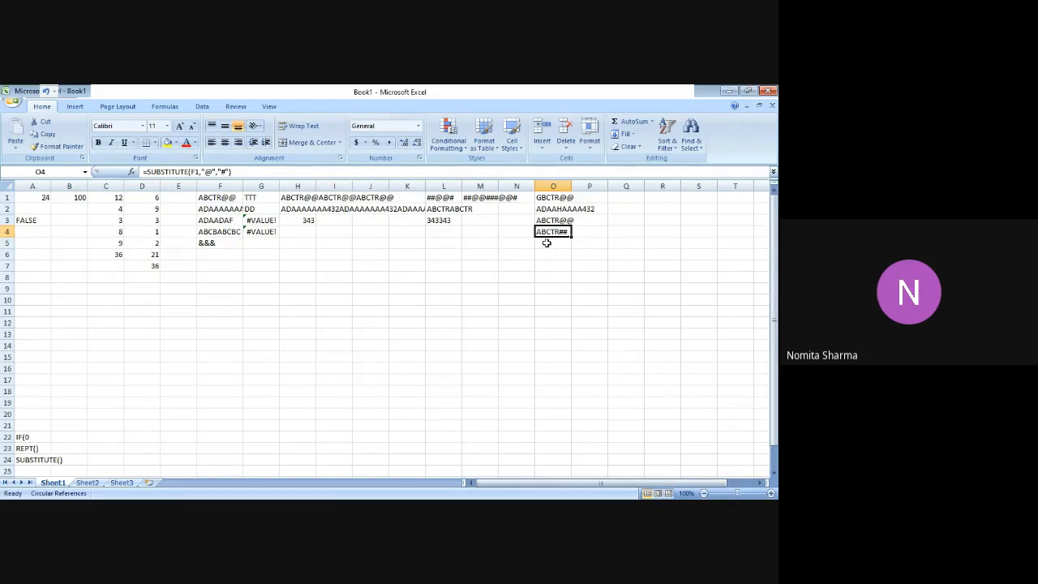
click(228, 201)
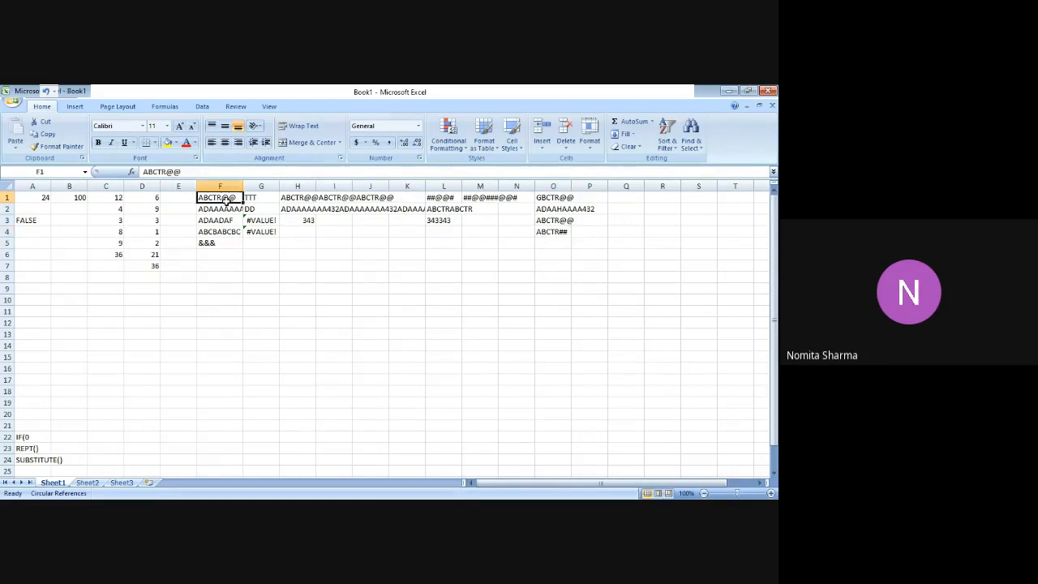
click(557, 232)
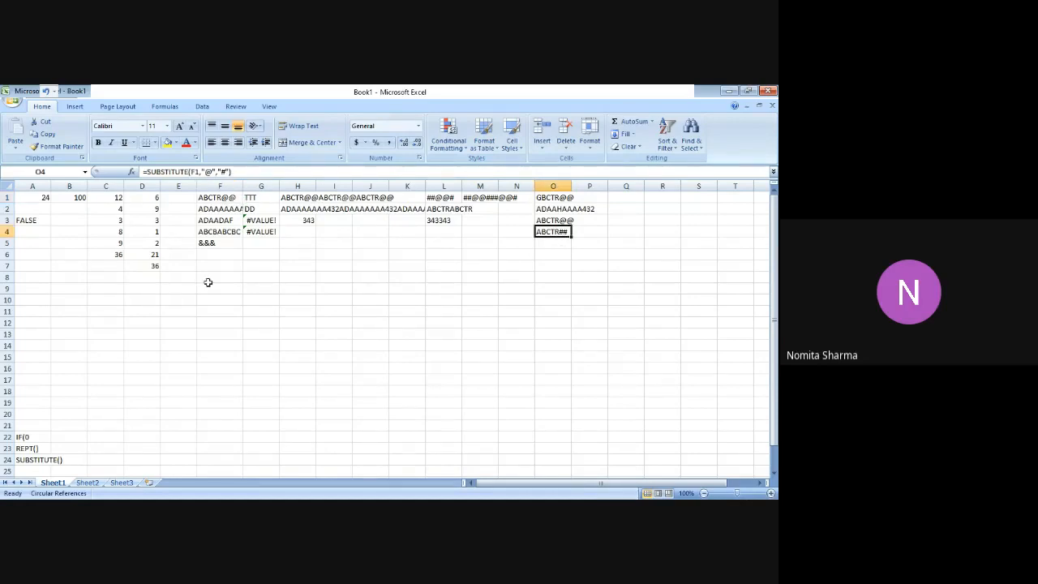
click(33, 356)
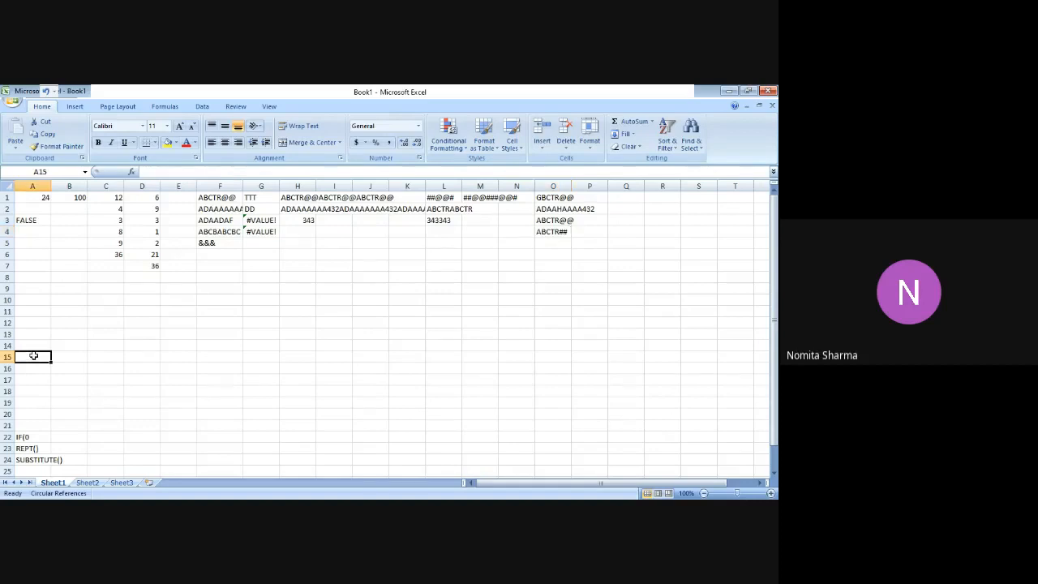